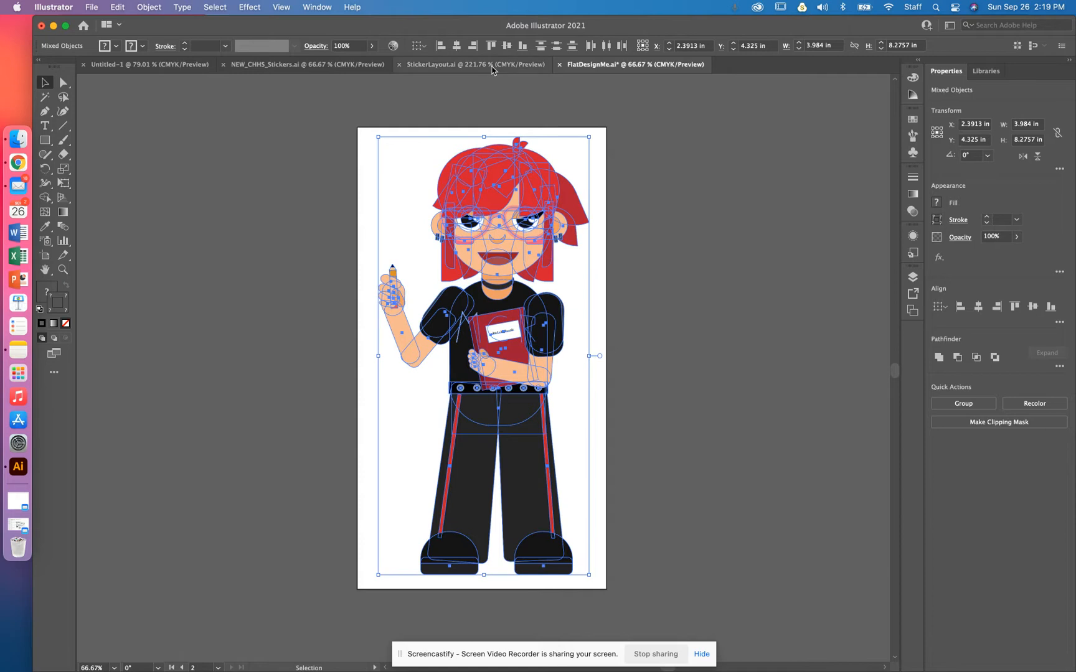
Step: Switch to the StickerLayout.ai document and paste the copied character artwork
left_click(474, 66)
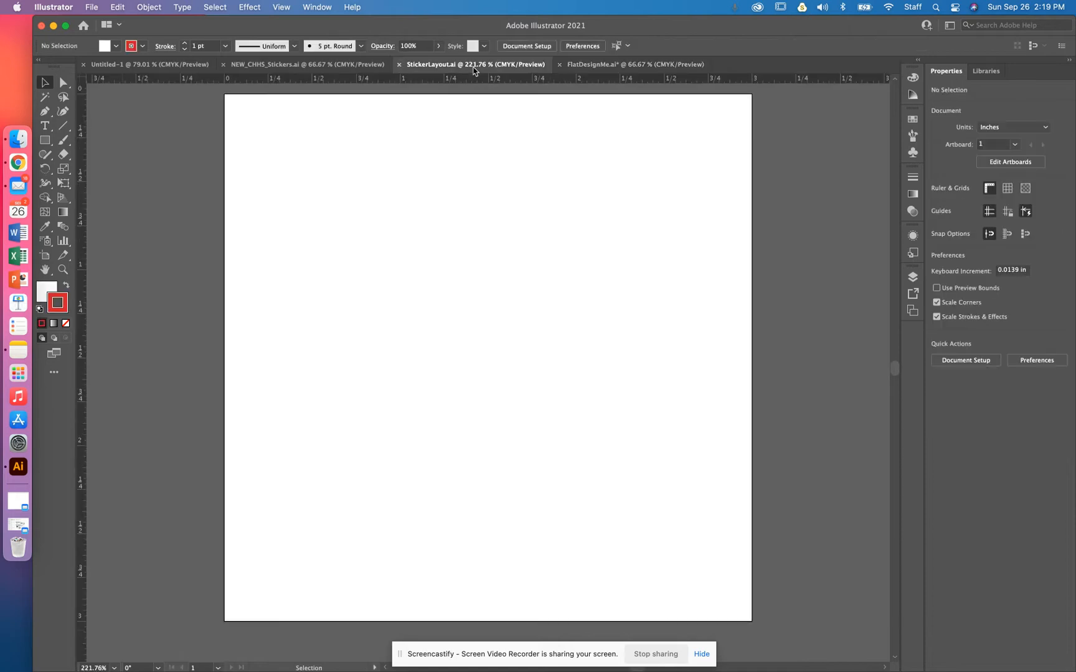
key("super+minus")
key("super+minus")
key("super+minus")
key("super+minus")
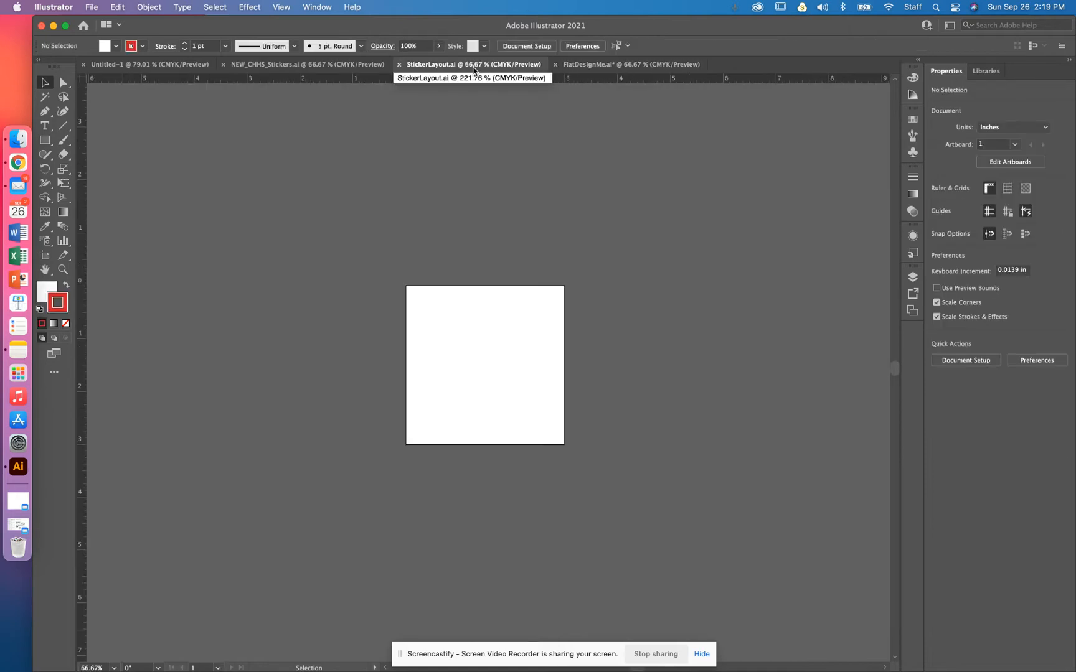
key("super+minus")
key("super+v")
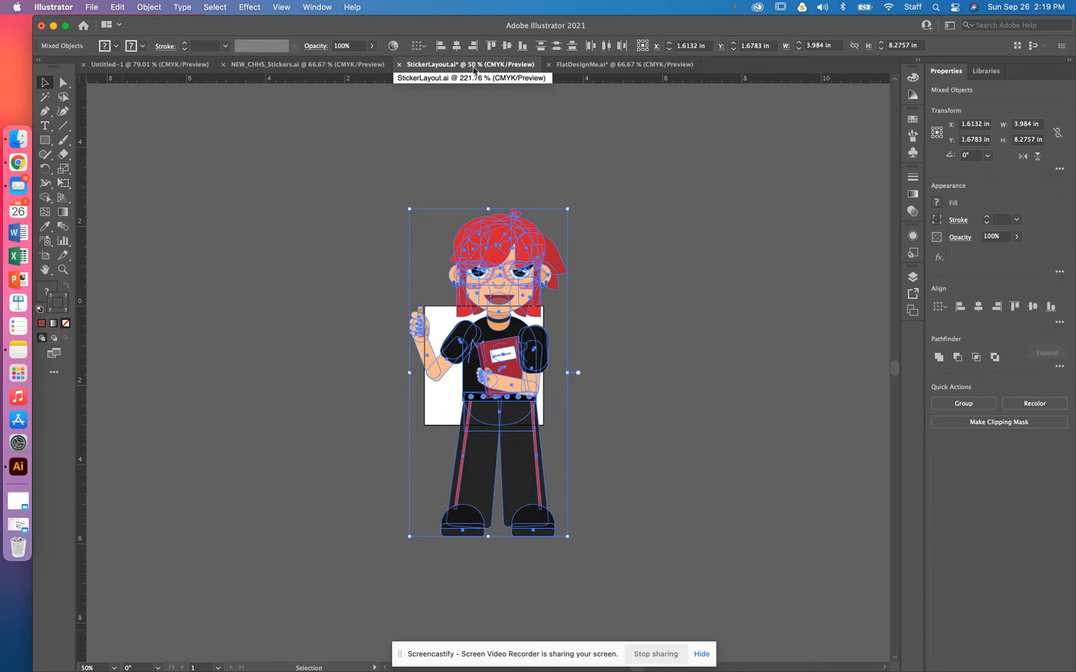
Step: Scale the pasted character down to about 1.03 x 2.14 in and move it onto the artboard
key("super+equal")
key("super+equal")
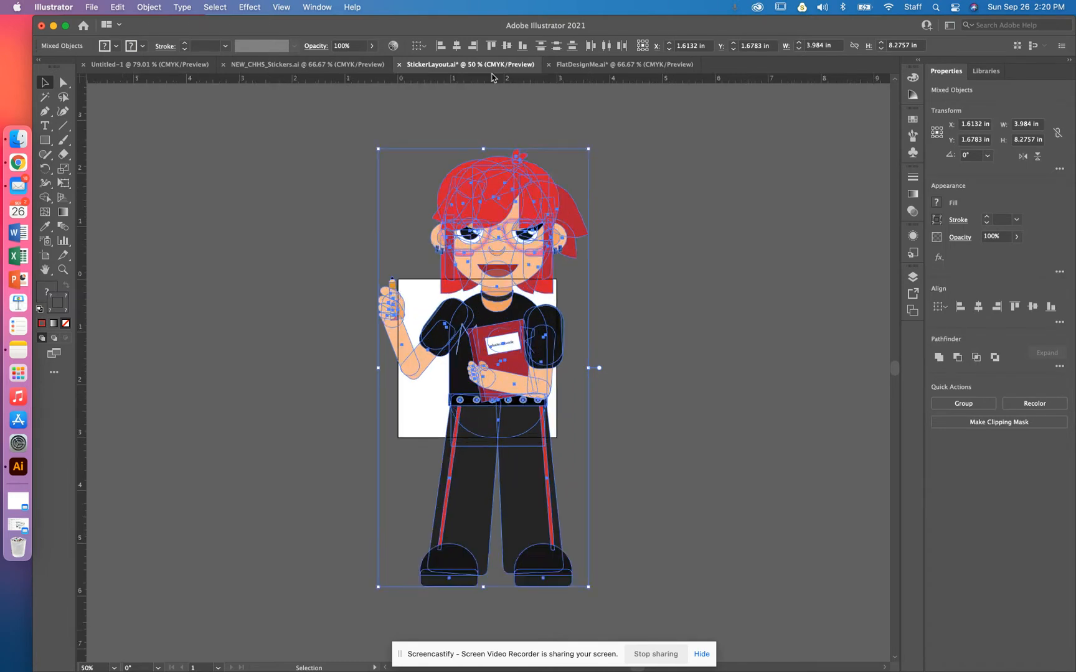
key("super+minus")
key("super+minus")
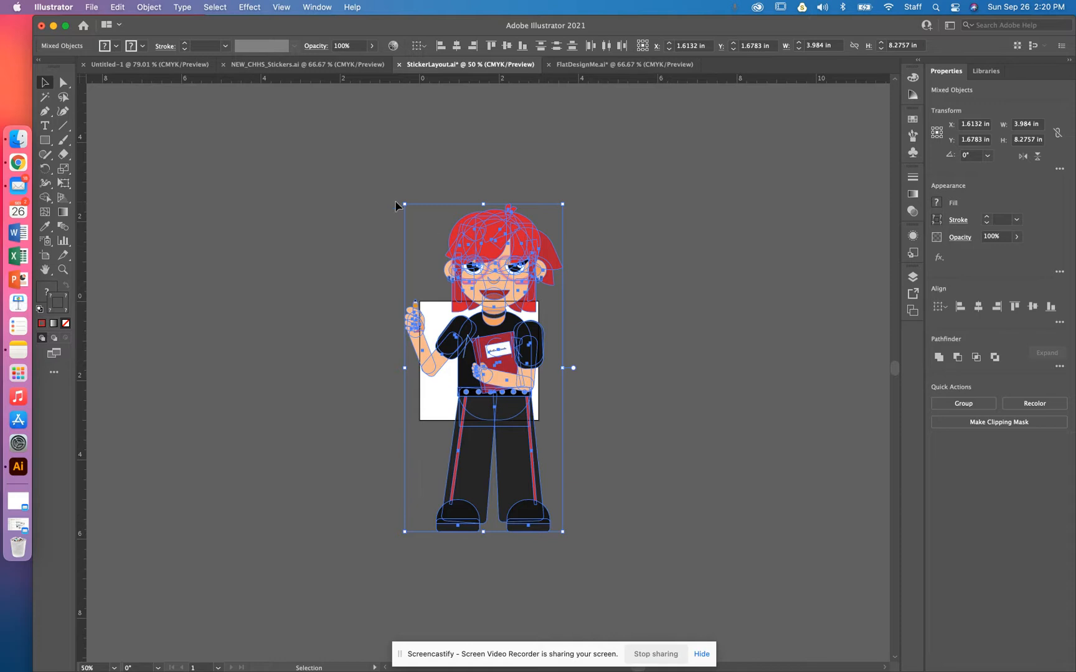
left_click_drag(405, 203, 540, 424)
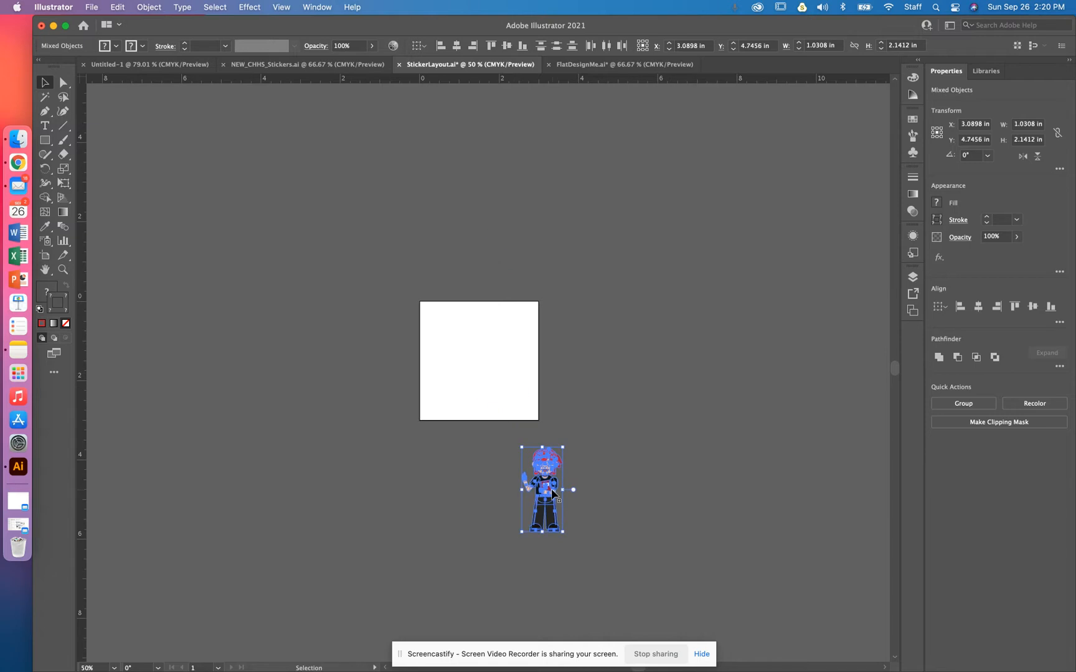
left_click_drag(539, 493, 481, 368)
key("super+equal")
key("super+equal")
key("super+equal")
key("super+equal")
key("super+equal")
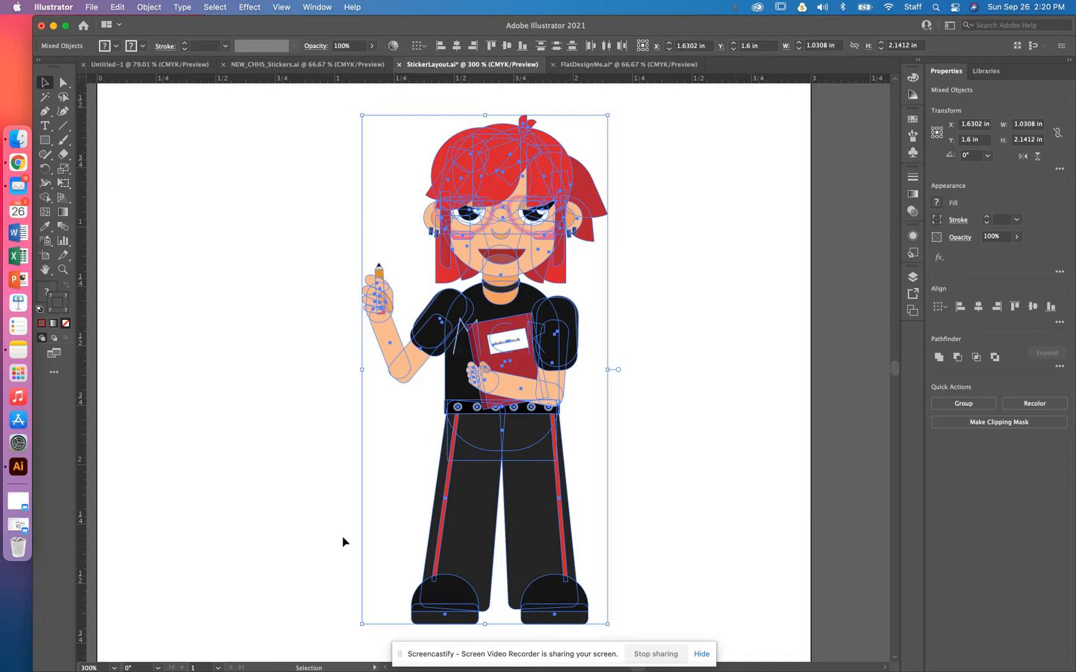
left_click(857, 514)
key("super+minus")
key("super+minus")
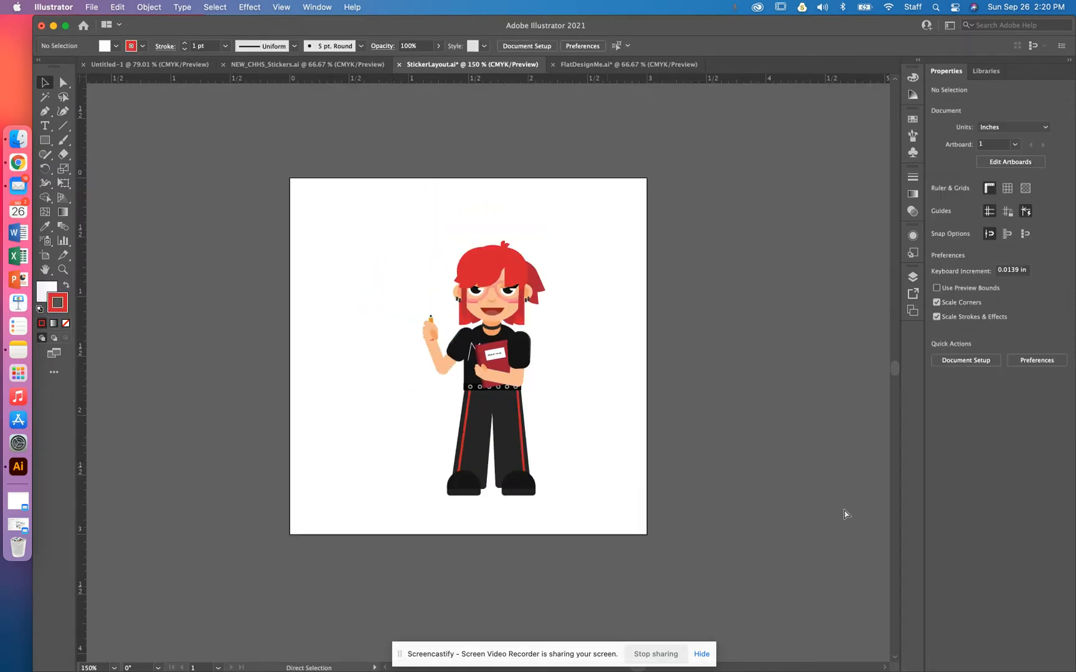
Step: Enlarge the character to about 1.34 x 2.78 in and center it on the artboard
left_click_drag(421, 234, 592, 492)
left_click_drag(473, 277, 351, 215)
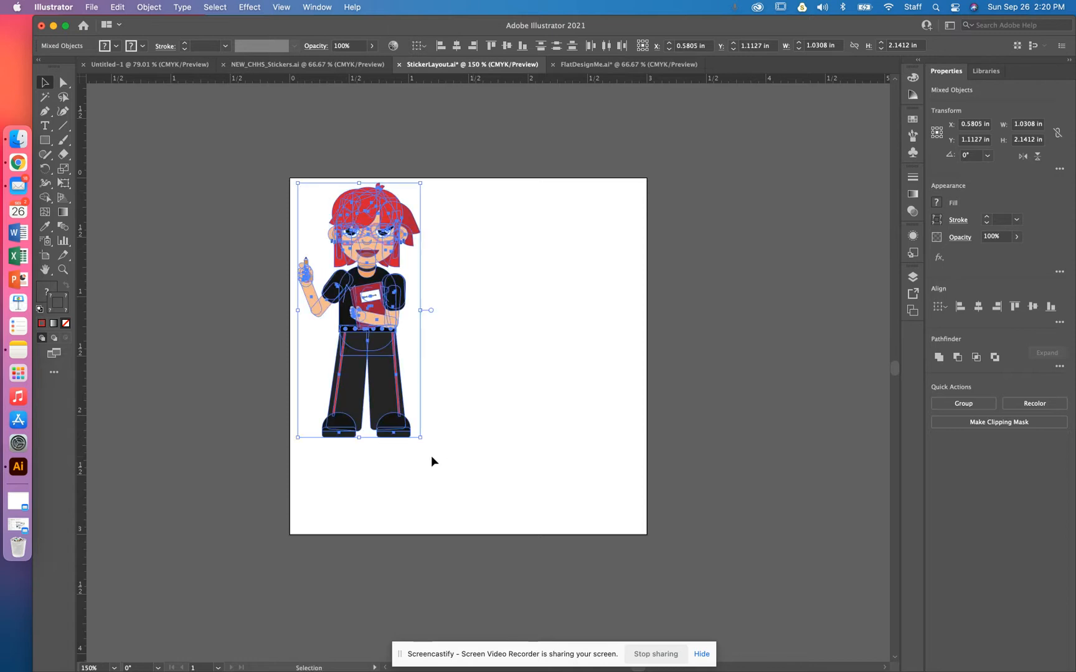
left_click_drag(420, 438, 502, 532)
left_click_drag(414, 408, 493, 407)
mouse_move(546, 183)
left_mouse_down()
mouse_move(529, 192)
mouse_move(542, 180)
left_mouse_up()
left_click_drag(451, 383, 459, 376)
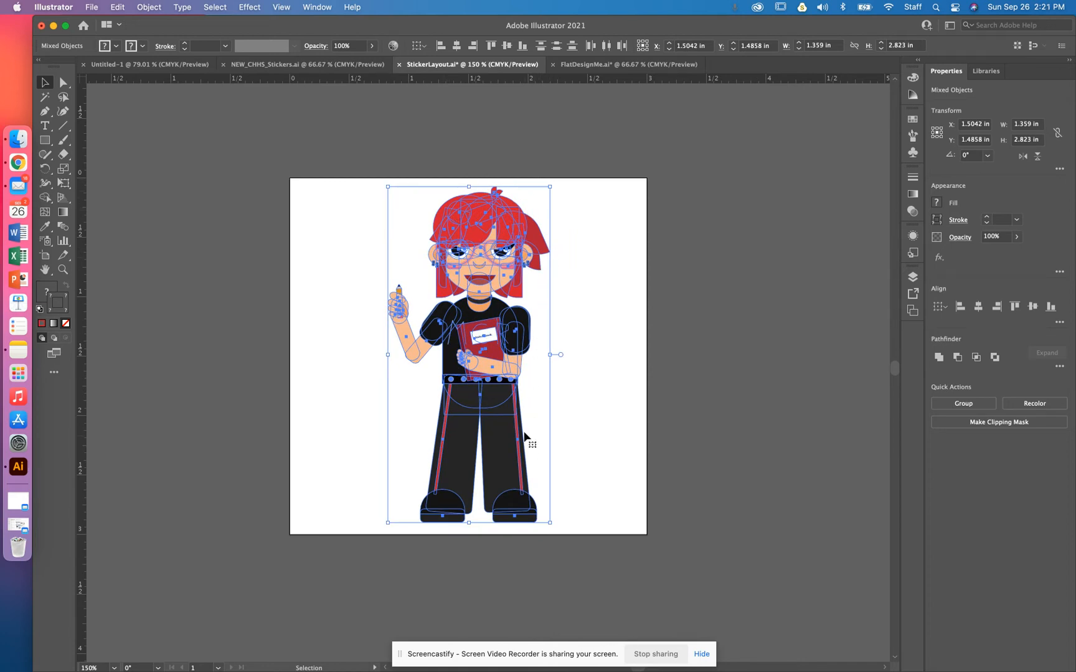
left_click(631, 409)
left_click_drag(574, 526, 393, 193)
left_click_drag(522, 412, 518, 412)
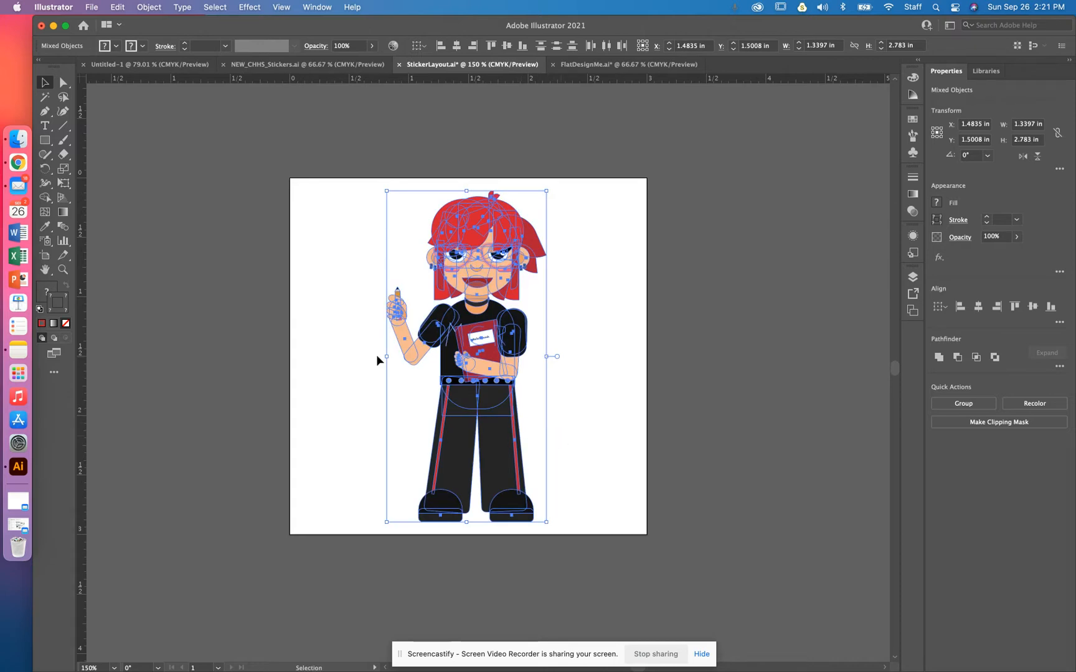
left_click(586, 427)
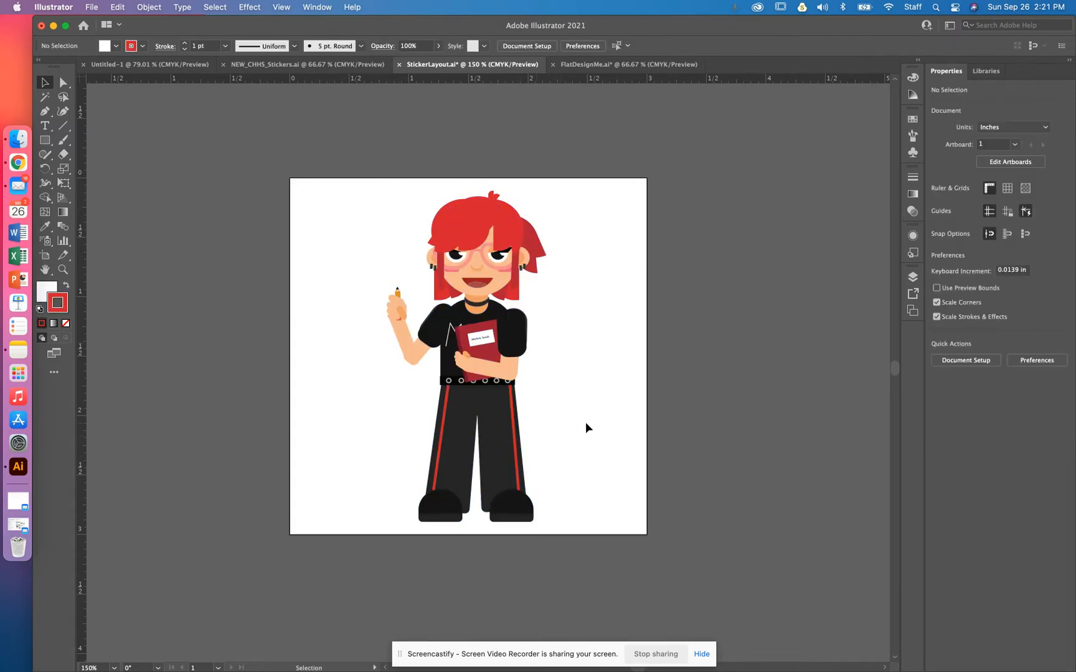
key("super+equal")
key("super+equal")
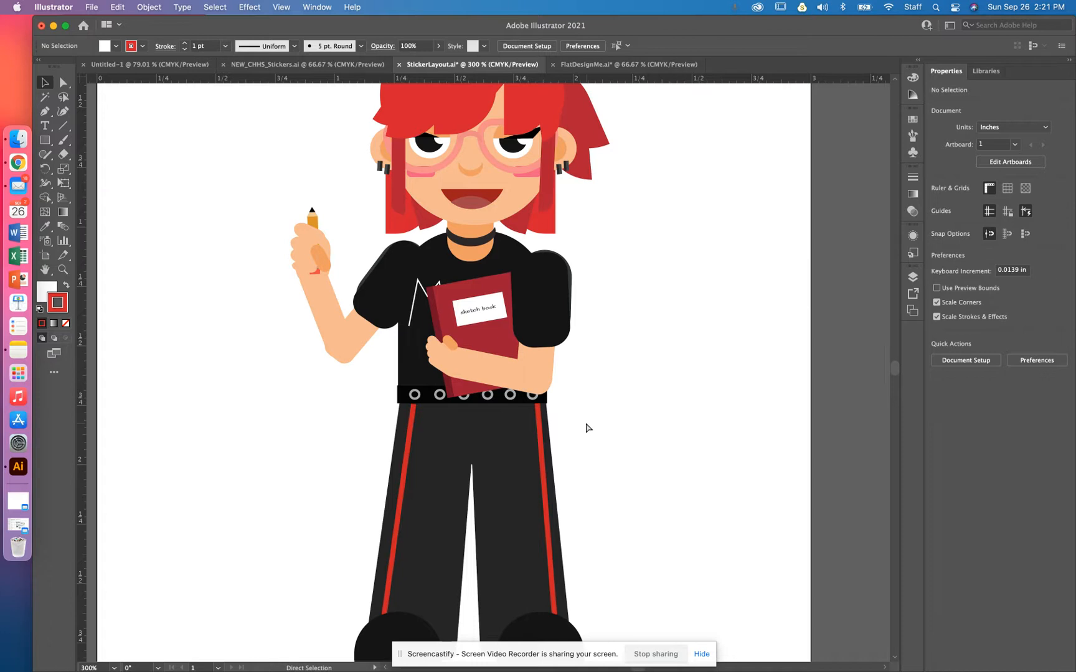
key("super+minus")
key("super+minus")
key("super+minus")
key("super+minus")
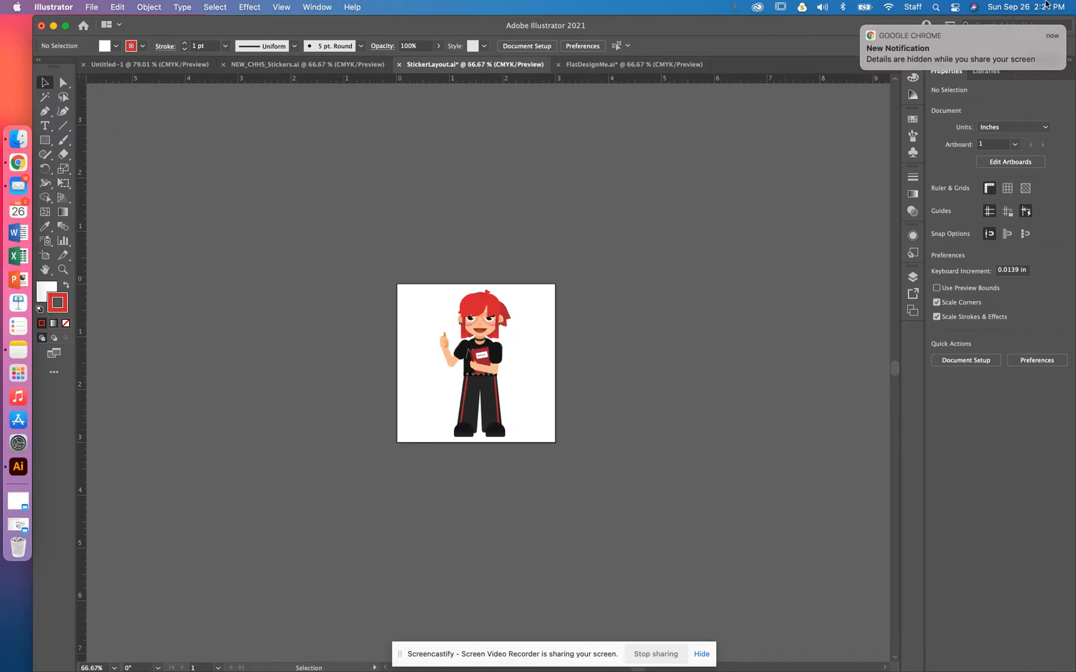
left_click_drag(484, 370, 590, 378)
key("super+z")
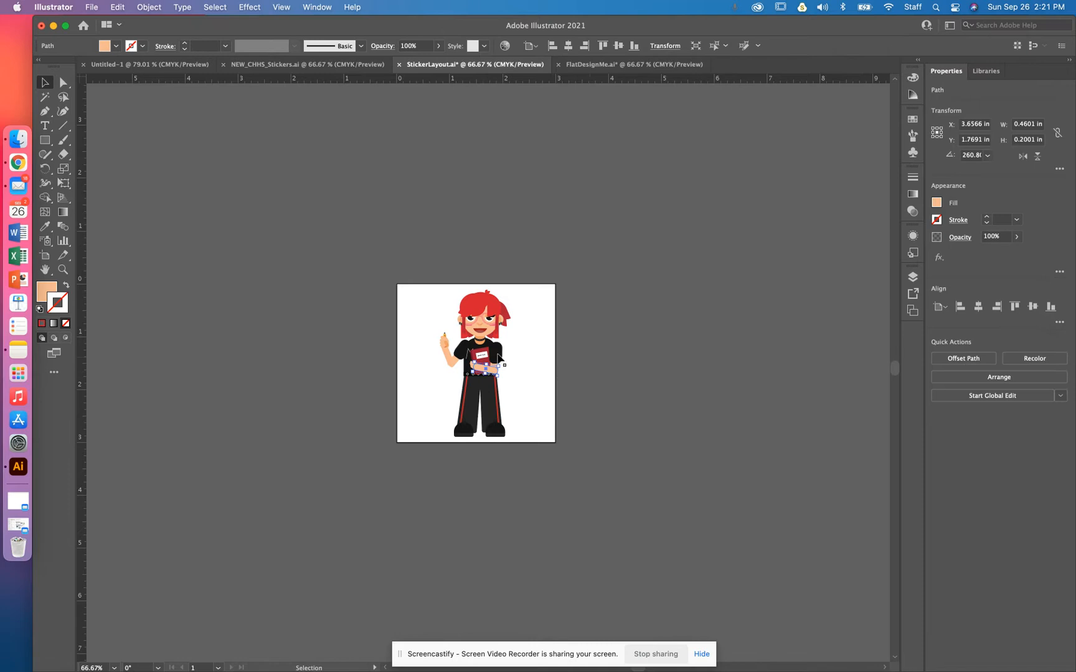
Step: Duplicate the character and place the copy beside the artboard
left_click_drag(451, 257, 611, 412)
scroll(610, 409, "up", 5)
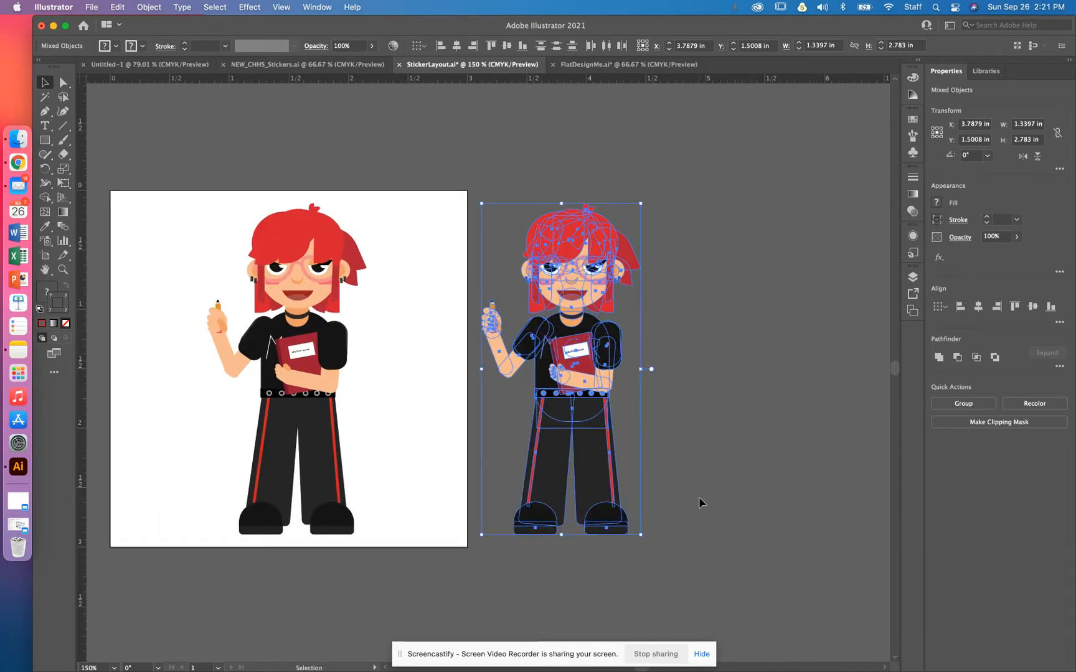
key("super+equal")
key("super+equal")
key("super+equal")
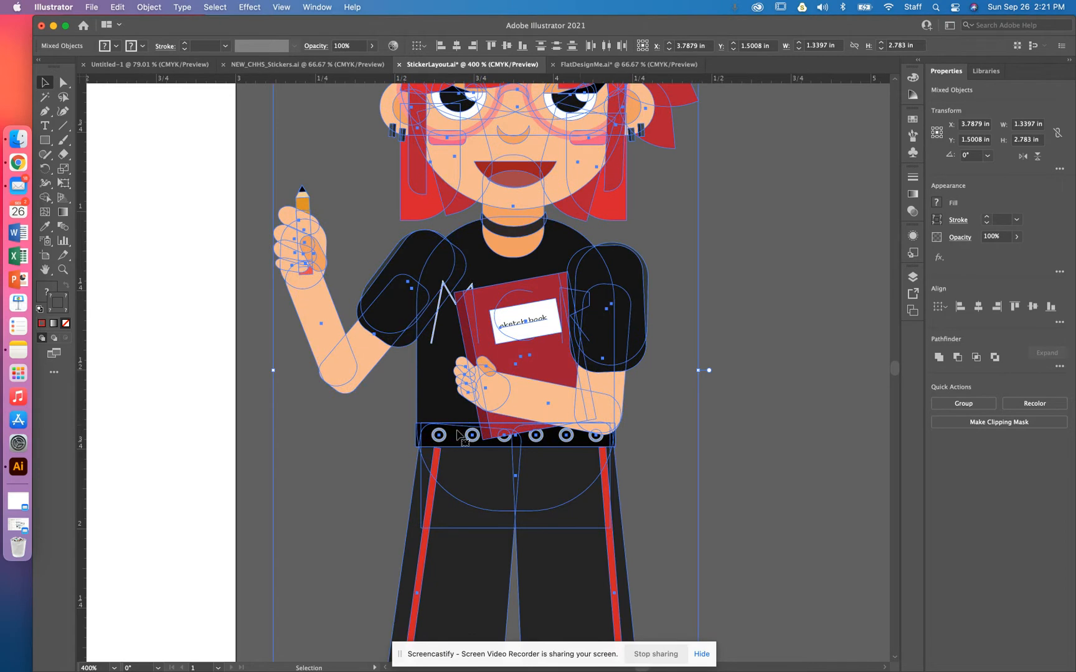
left_click_drag(546, 209, 551, 420)
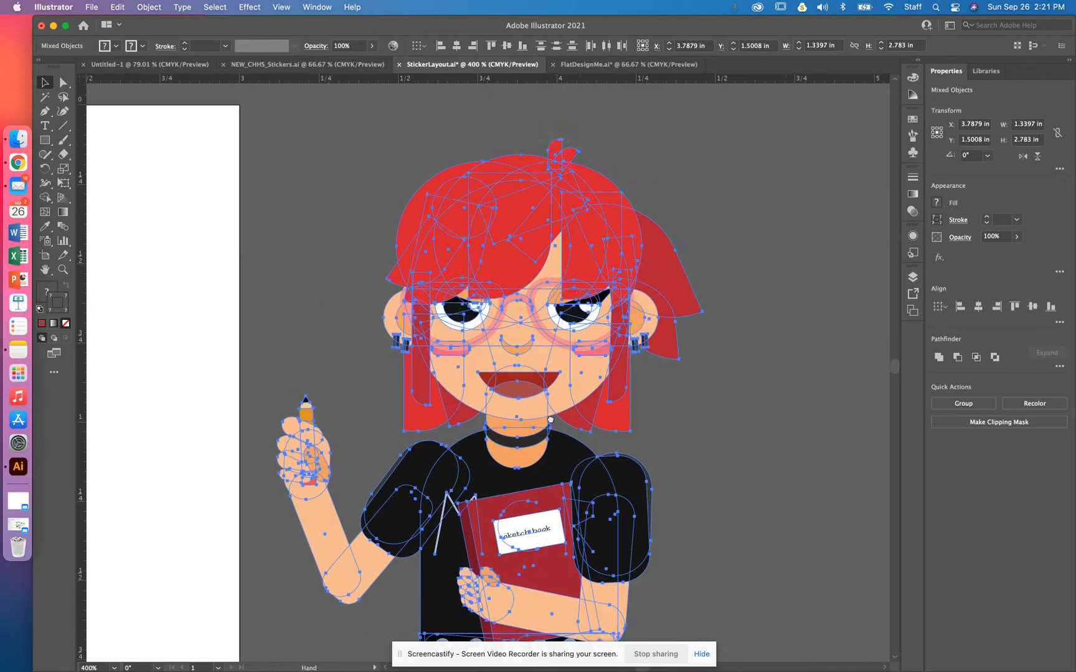
key("super+minus")
key("super+minus")
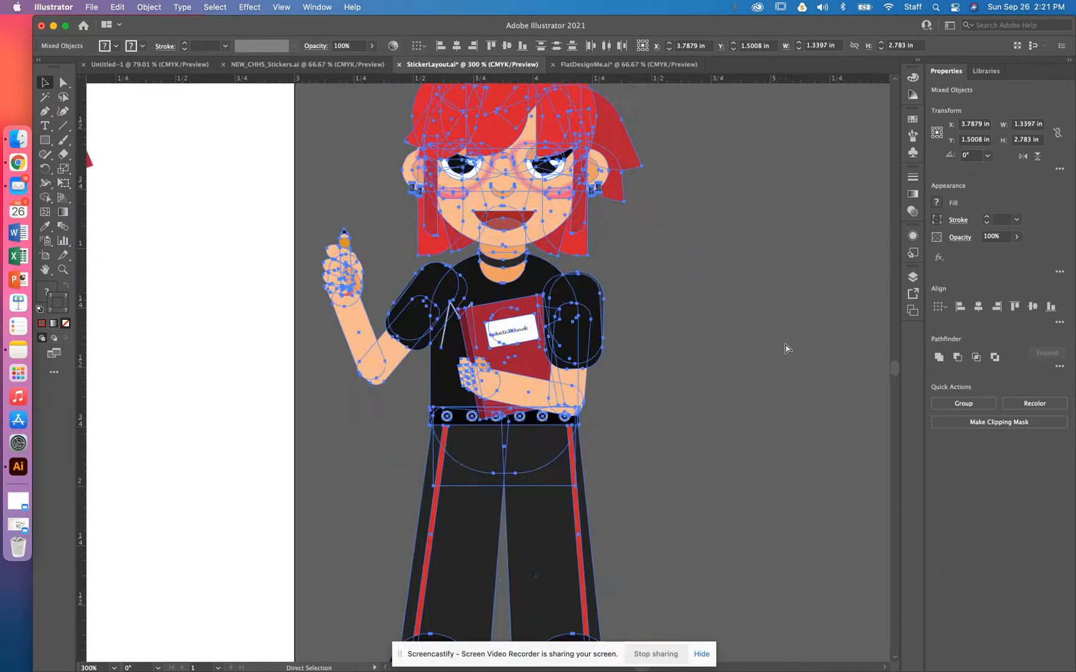
left_click(678, 432)
Step: Select the duplicate and expand it with Object, Fill and Stroke checked
left_click_drag(363, 146, 511, 453)
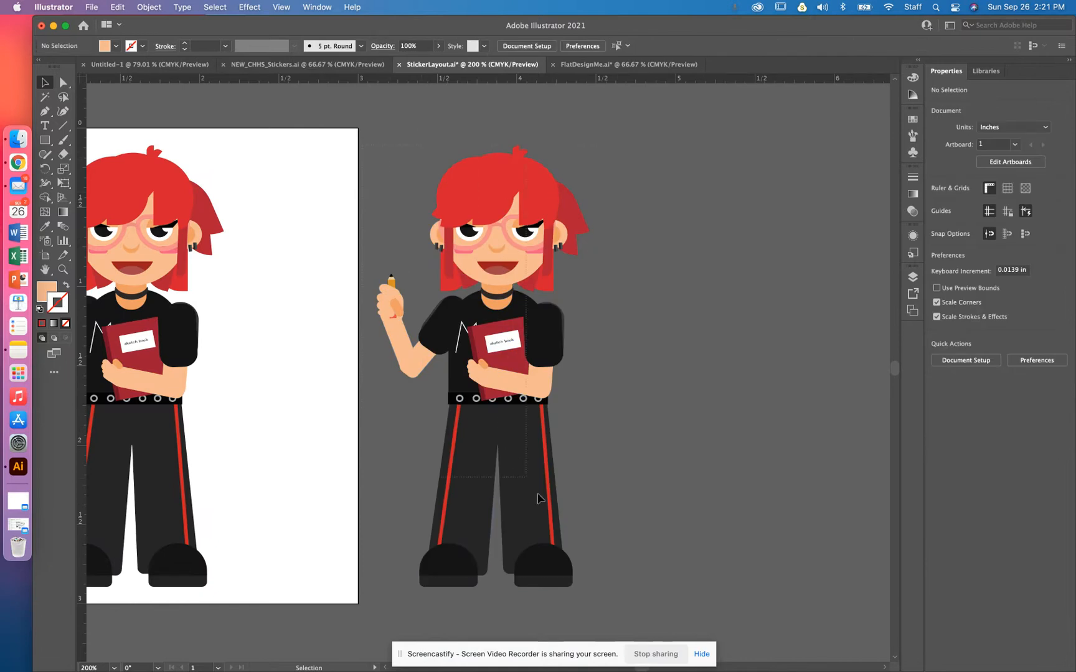
left_click_drag(620, 590, 621, 592)
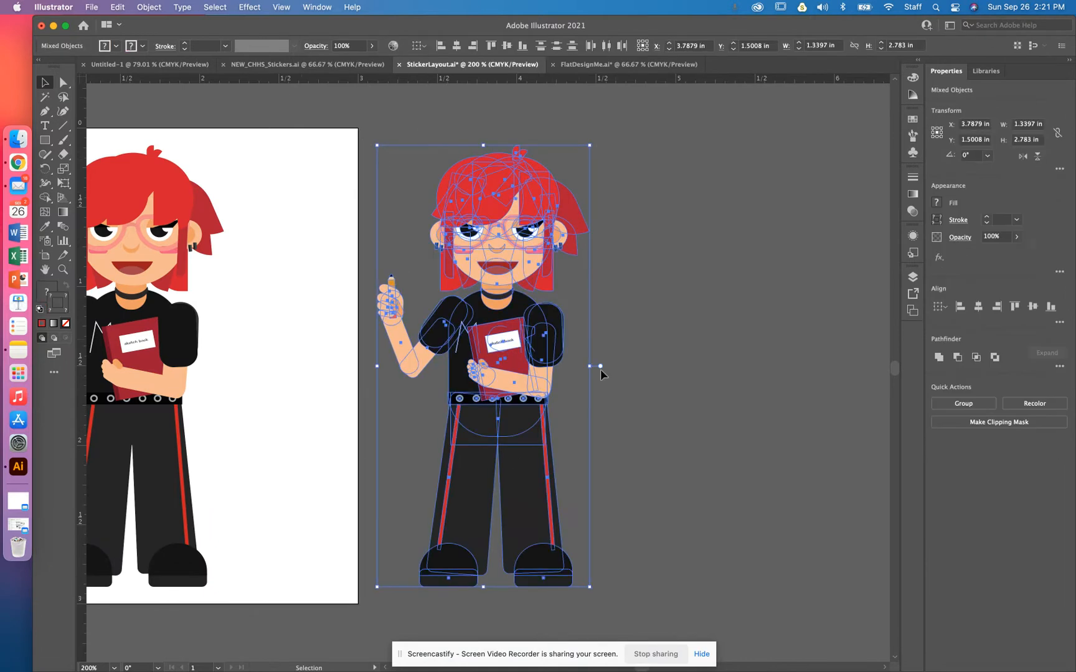
left_click(149, 7)
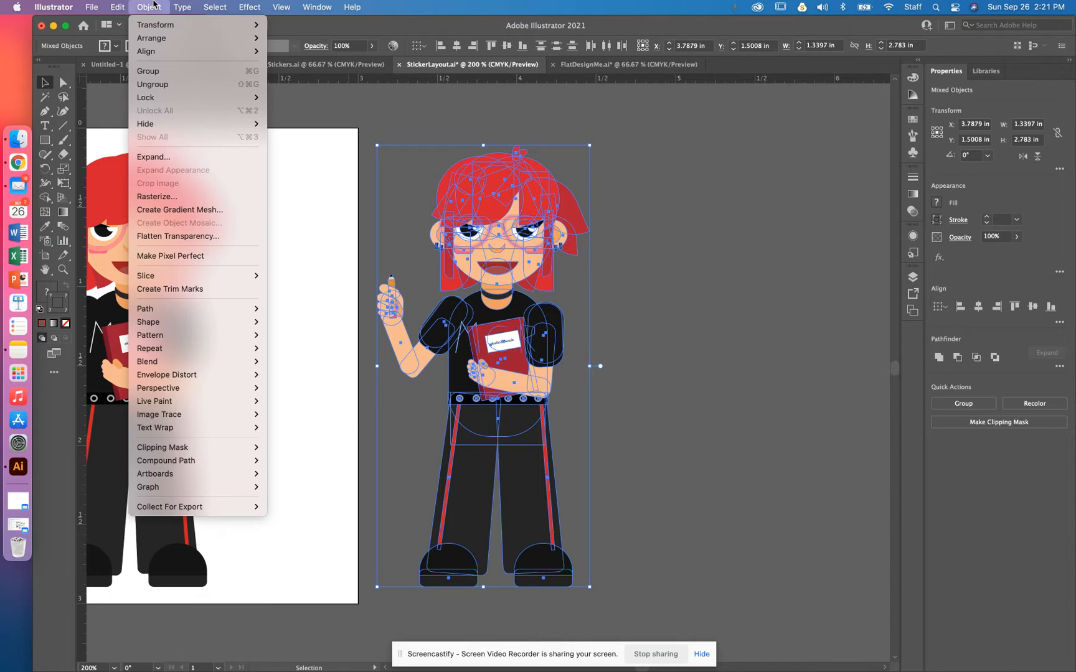
left_click(167, 161)
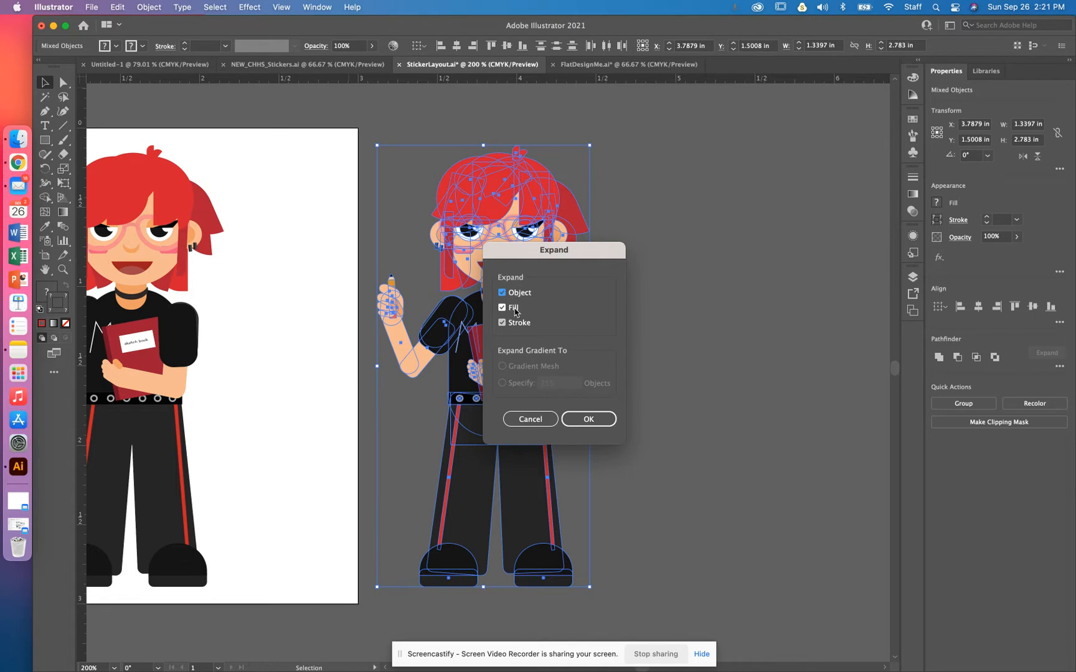
left_click(597, 424)
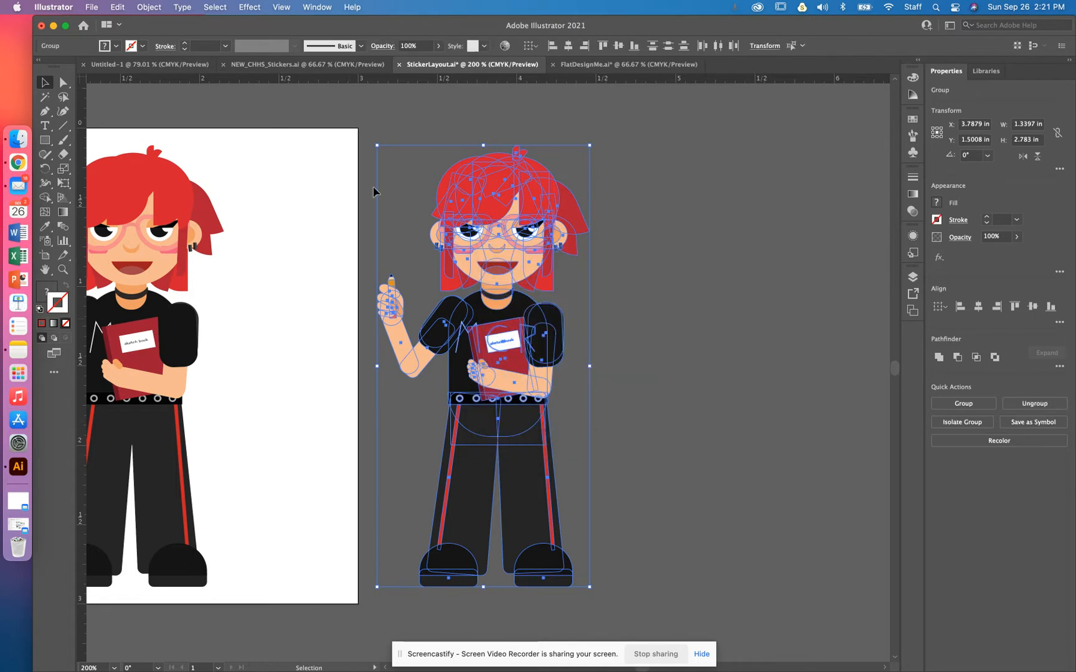
Step: Expand the duplicate's appearance and unite all its parts into one solid silhouette
left_click(150, 7)
left_click(154, 156)
left_click(161, 6)
left_click(191, 158)
left_click(939, 358)
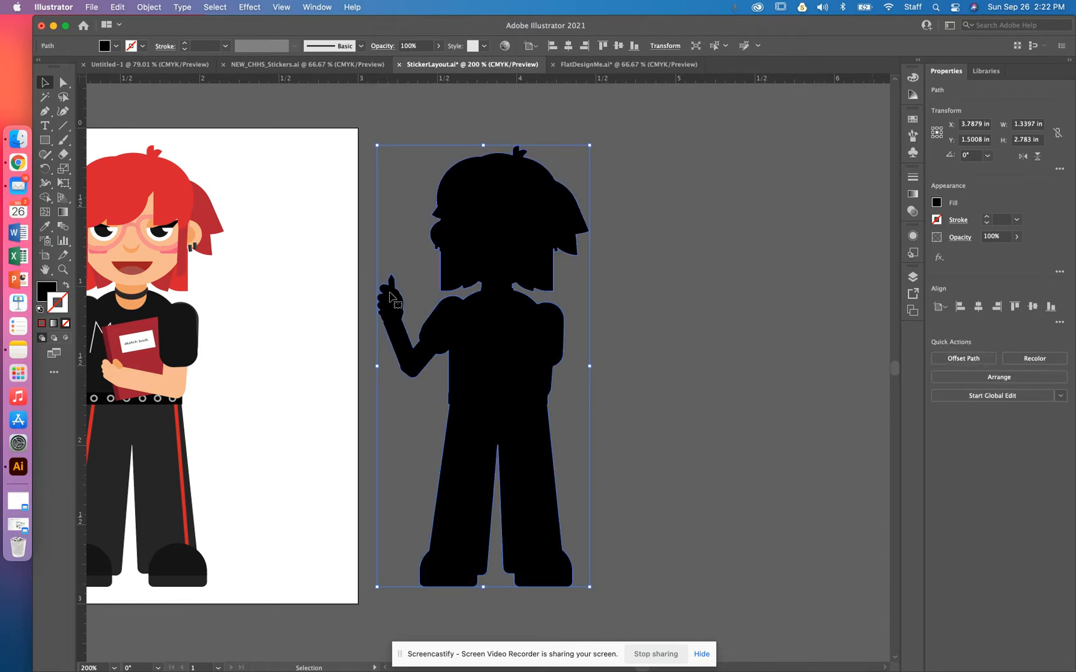
Step: Move the silhouette slightly to the right and reselect it
mouse_move(505, 353)
left_mouse_down()
mouse_move(710, 355)
mouse_move(587, 373)
mouse_move(508, 361)
left_mouse_up()
left_click_drag(510, 315, 541, 330)
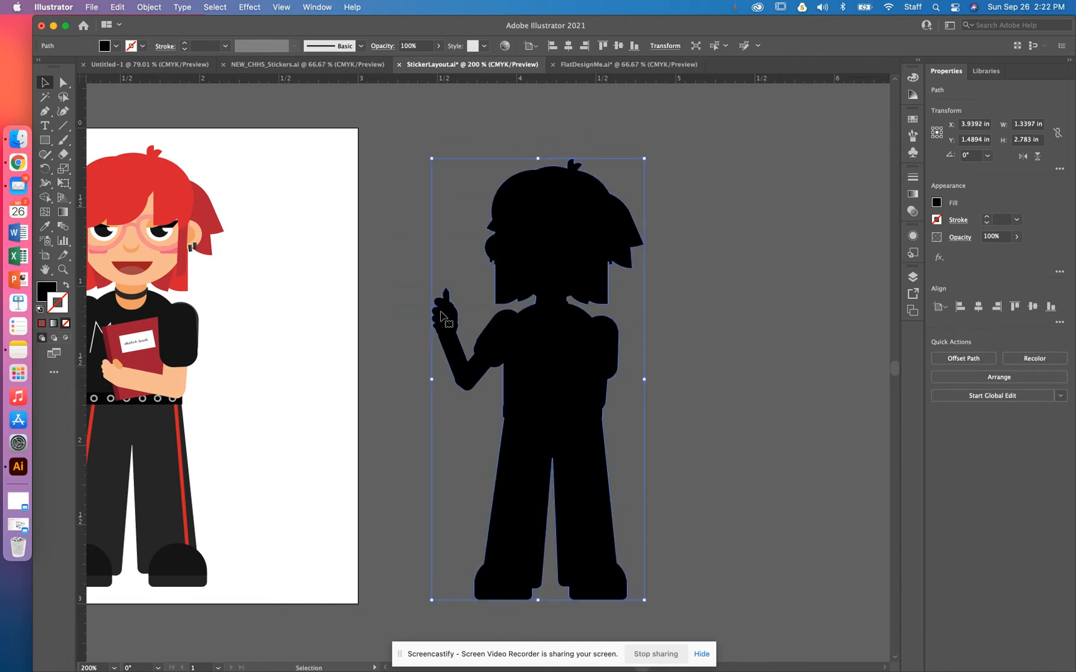
mouse_move(562, 344)
left_mouse_down()
mouse_move(550, 315)
mouse_move(545, 330)
left_mouse_up()
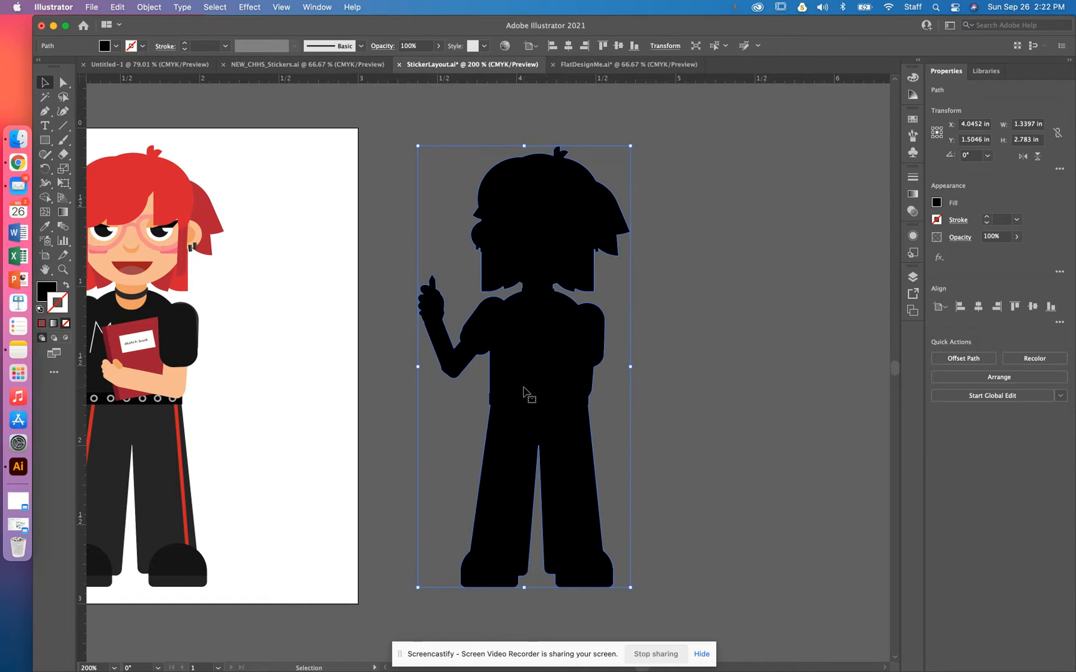
left_click(715, 283)
left_click(497, 346)
Step: Apply Offset Path to the silhouette with a 0.1389 in offset and Round joins
left_click(963, 359)
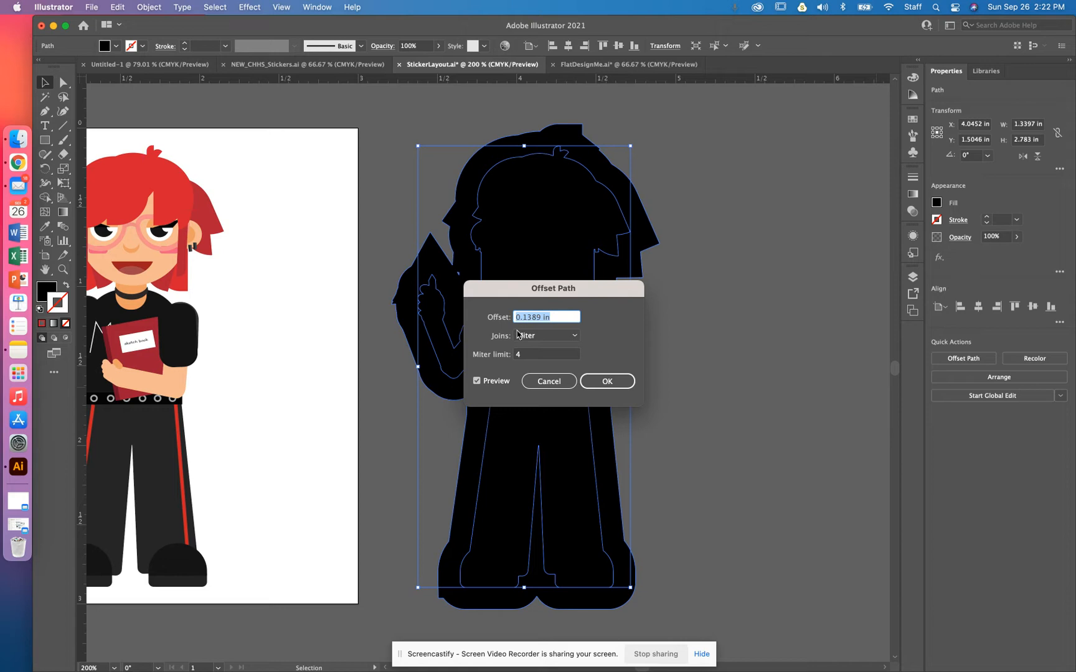
type("1")
left_click(546, 337)
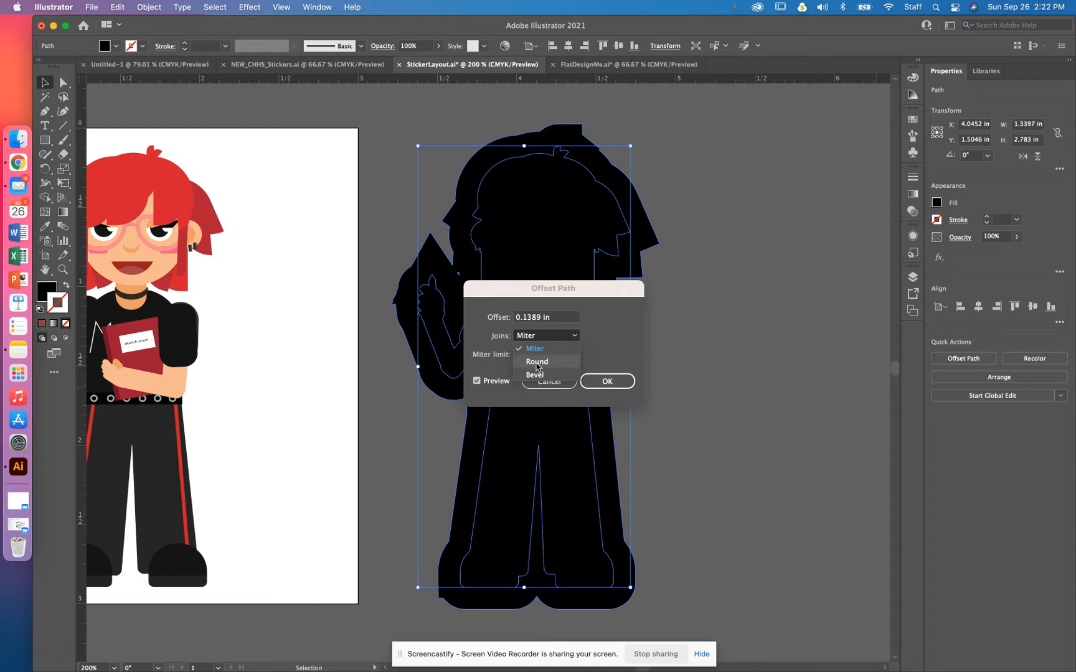
left_click(537, 362)
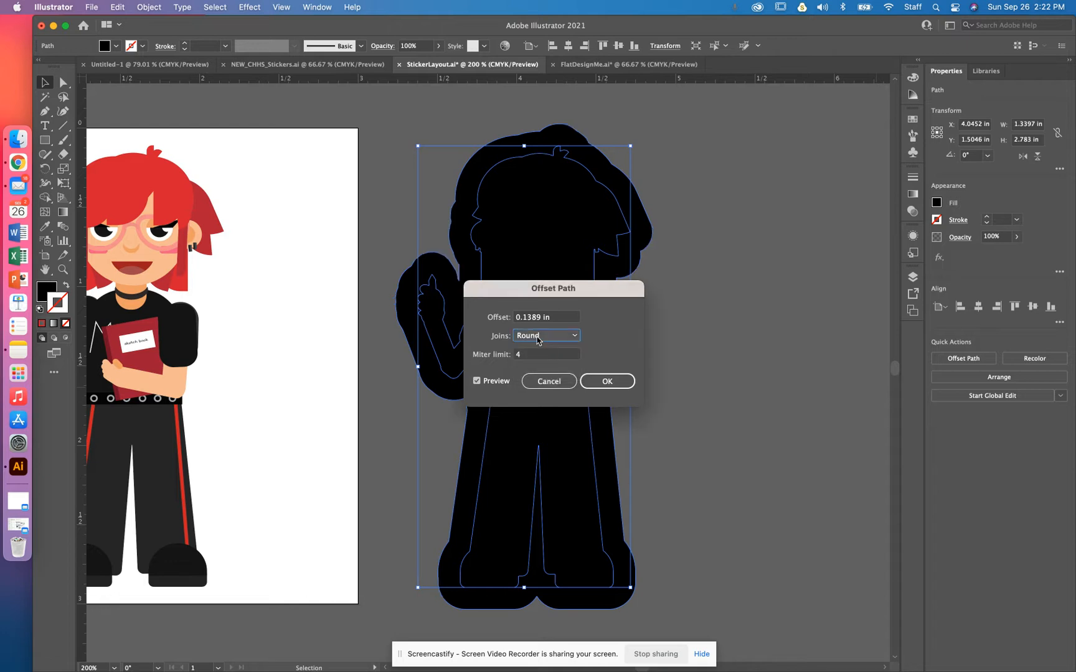
left_click(536, 342)
left_click(533, 350)
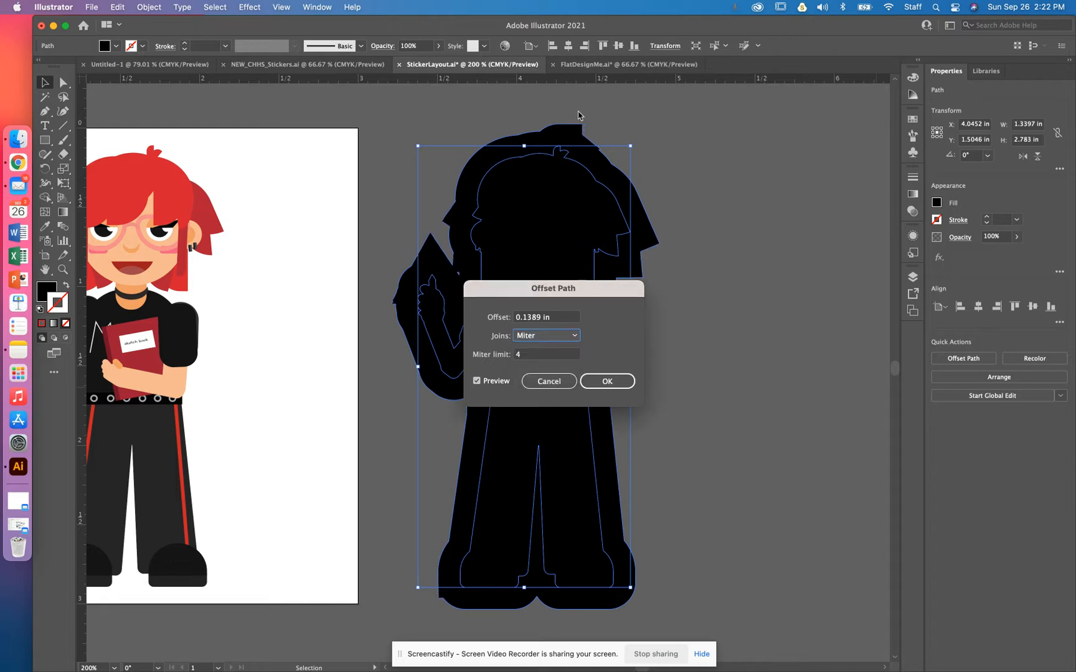
left_click(560, 336)
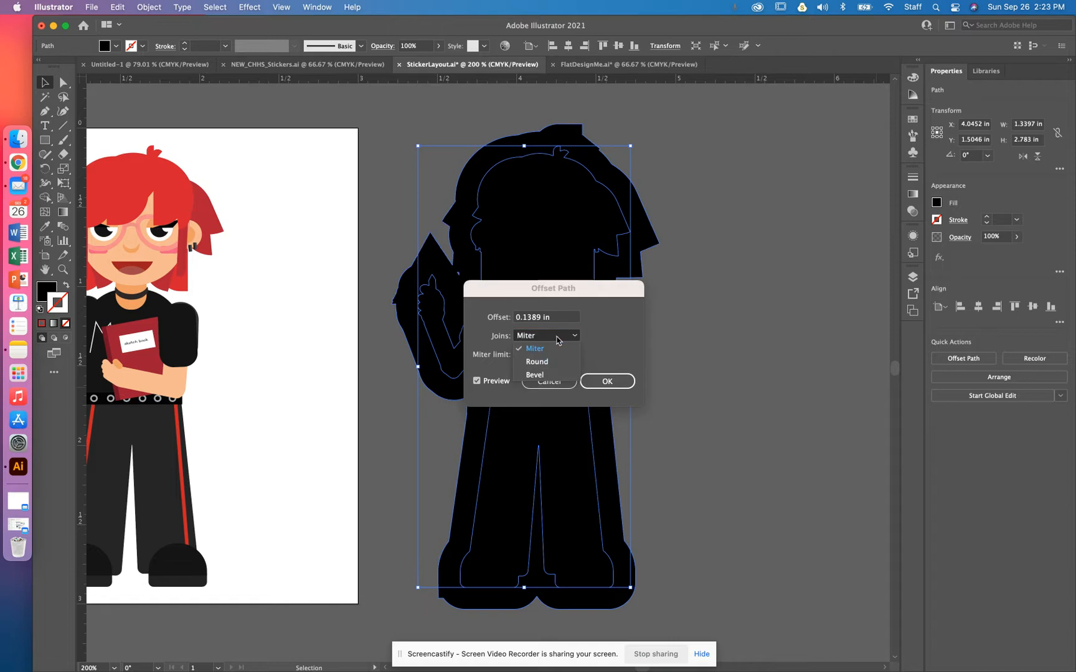
left_click(555, 365)
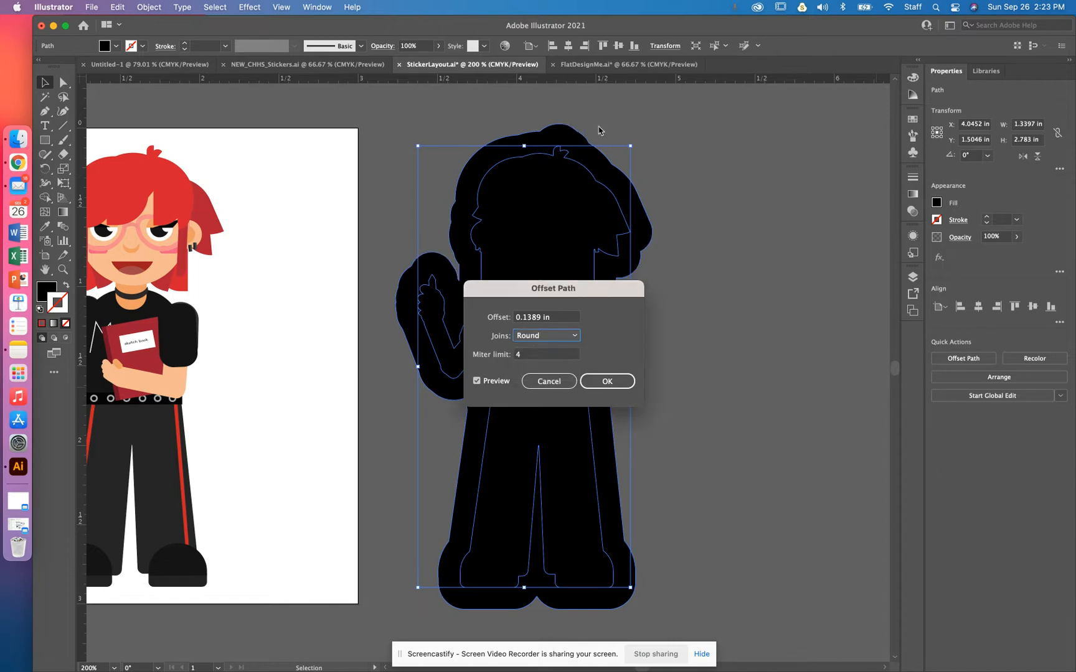
left_click(608, 381)
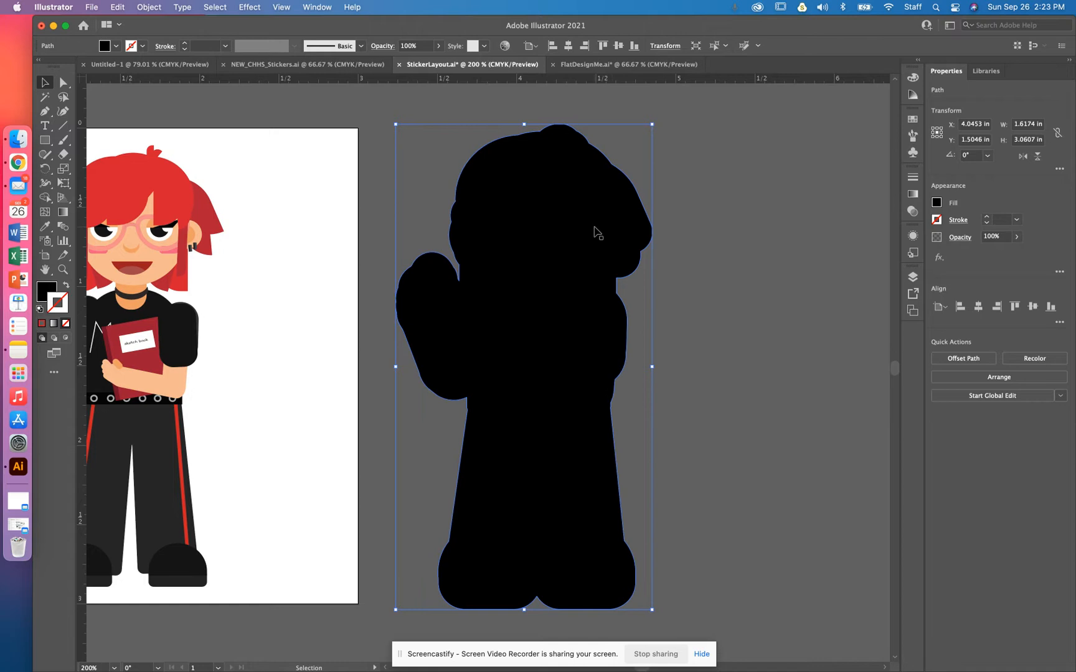
Step: Simplify the silhouette's path using the Simplify slider, keeping it close to maximum detail
key("super+equal")
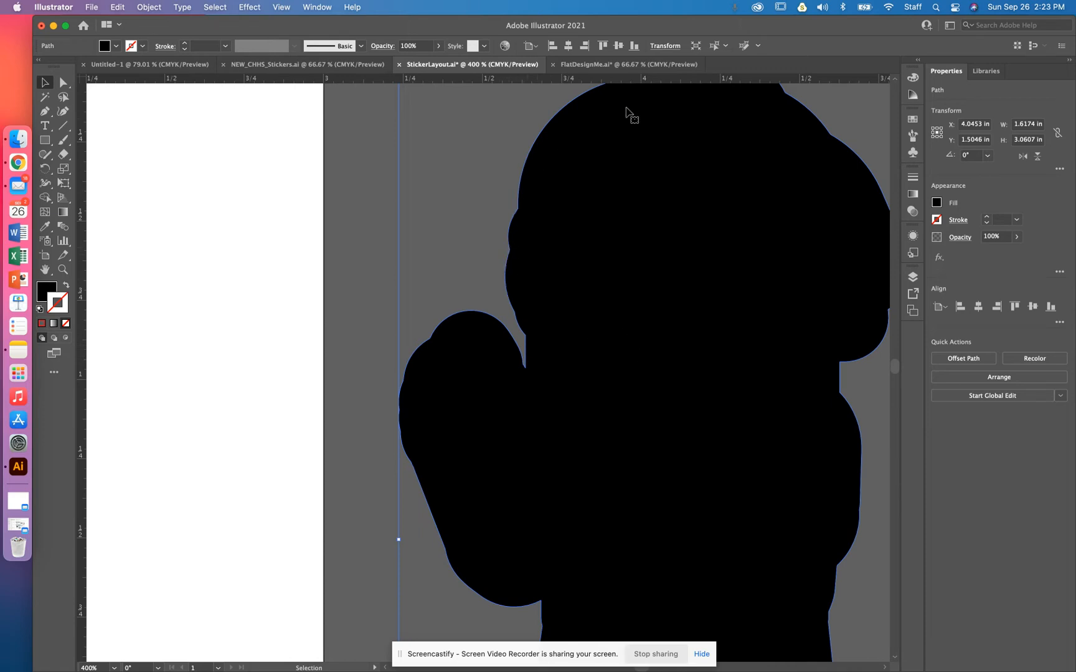
key("super+minus")
key("super+minus")
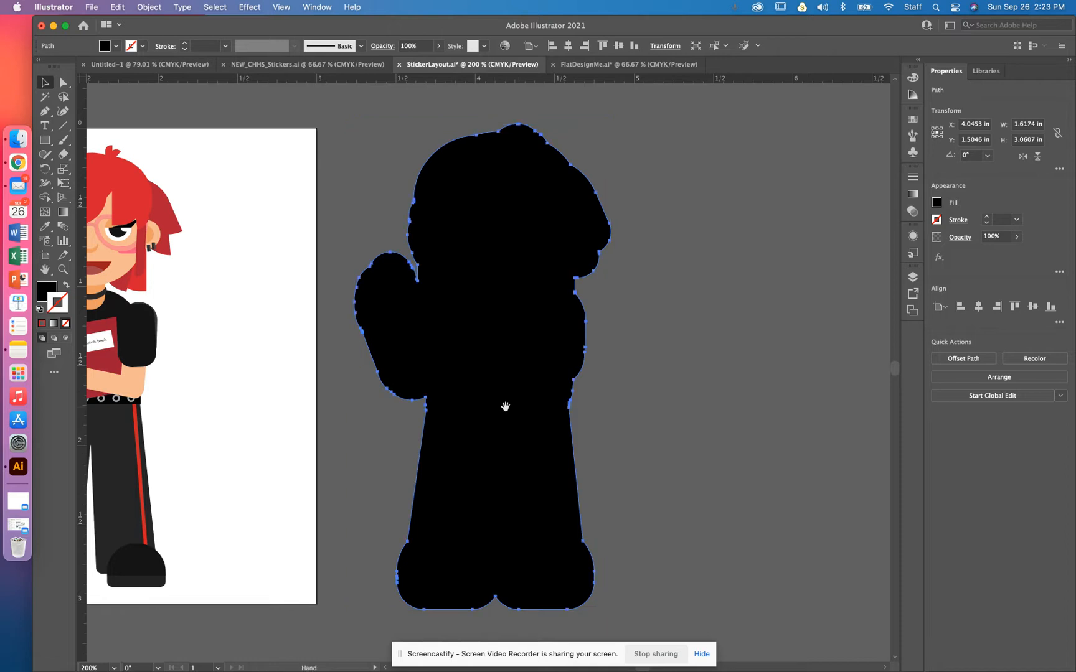
left_click_drag(505, 409, 637, 432)
key("space")
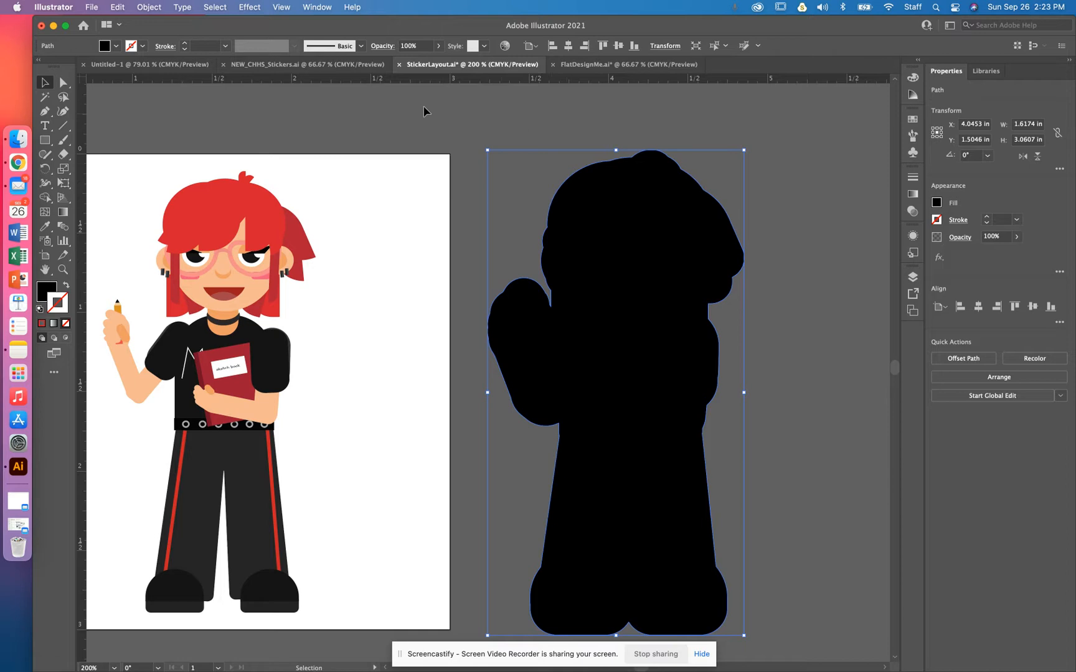
left_click(149, 7)
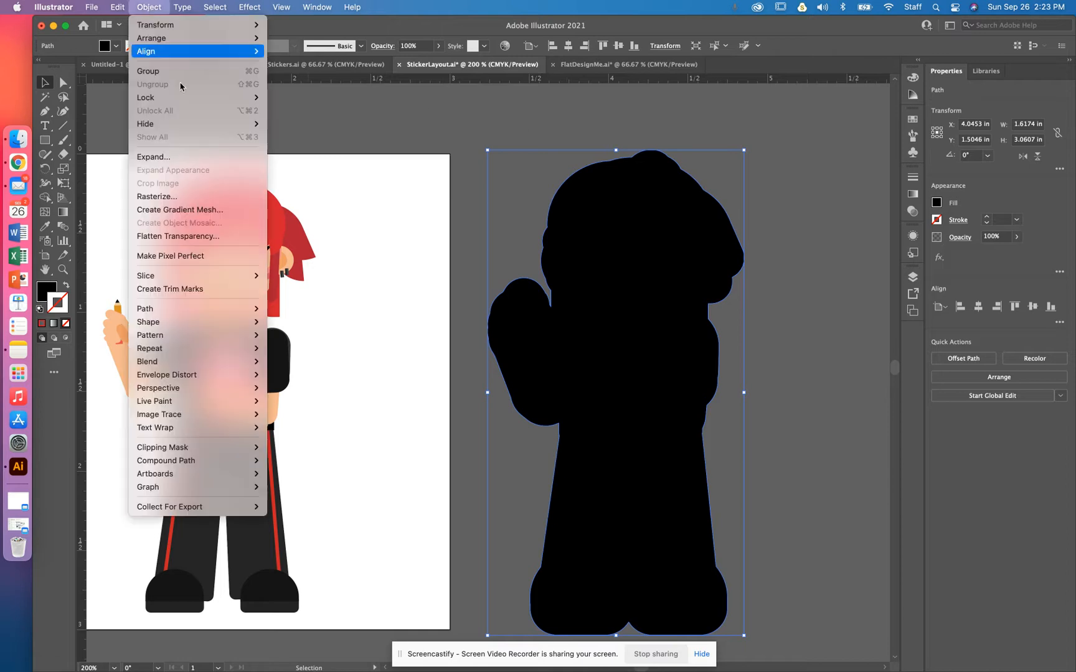
mouse_move(202, 310)
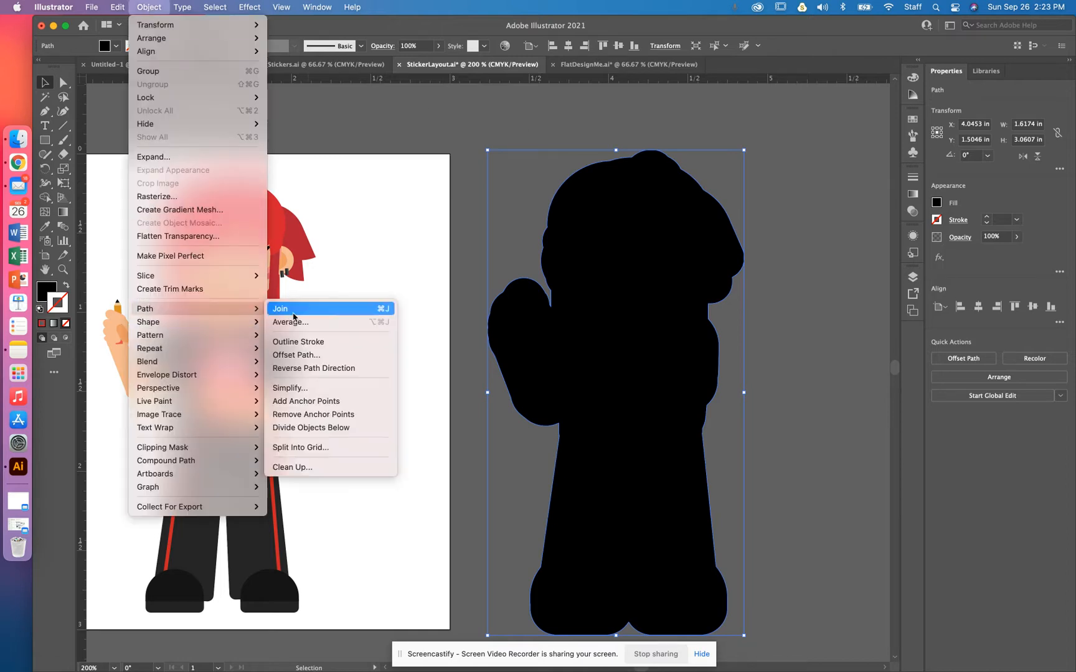
left_click(310, 390)
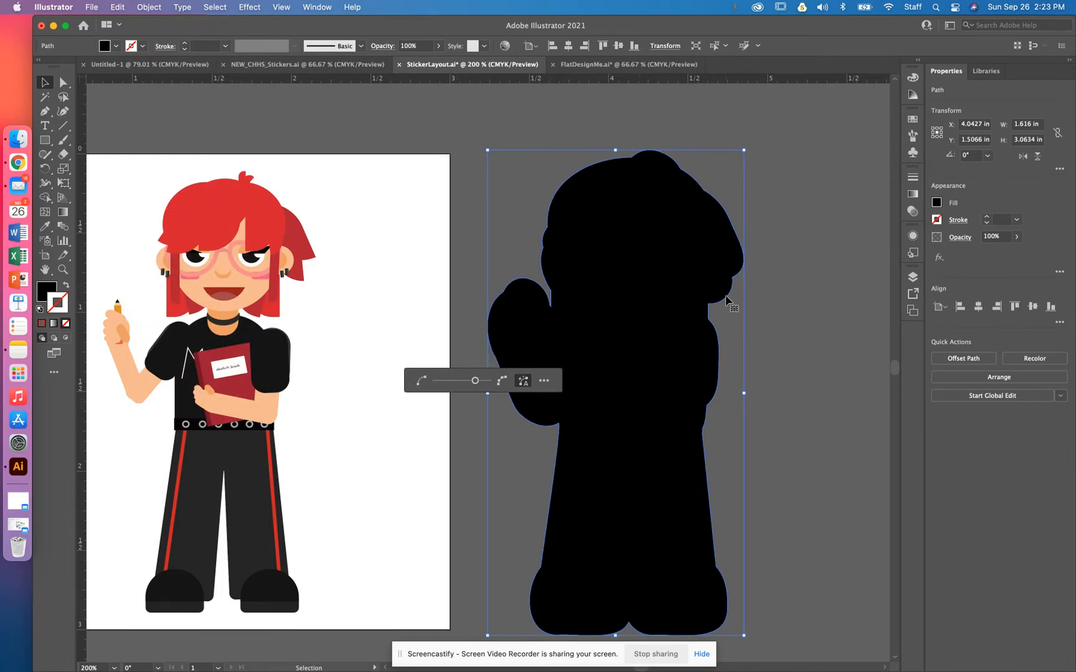
left_click_drag(475, 383, 434, 386)
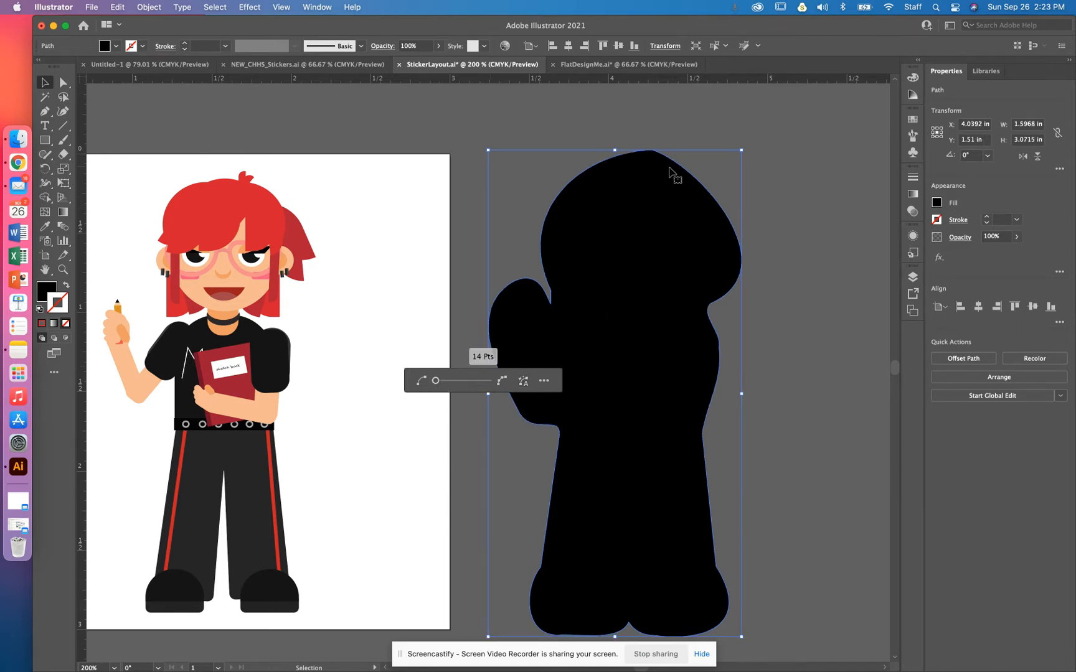
left_click_drag(436, 385, 501, 386)
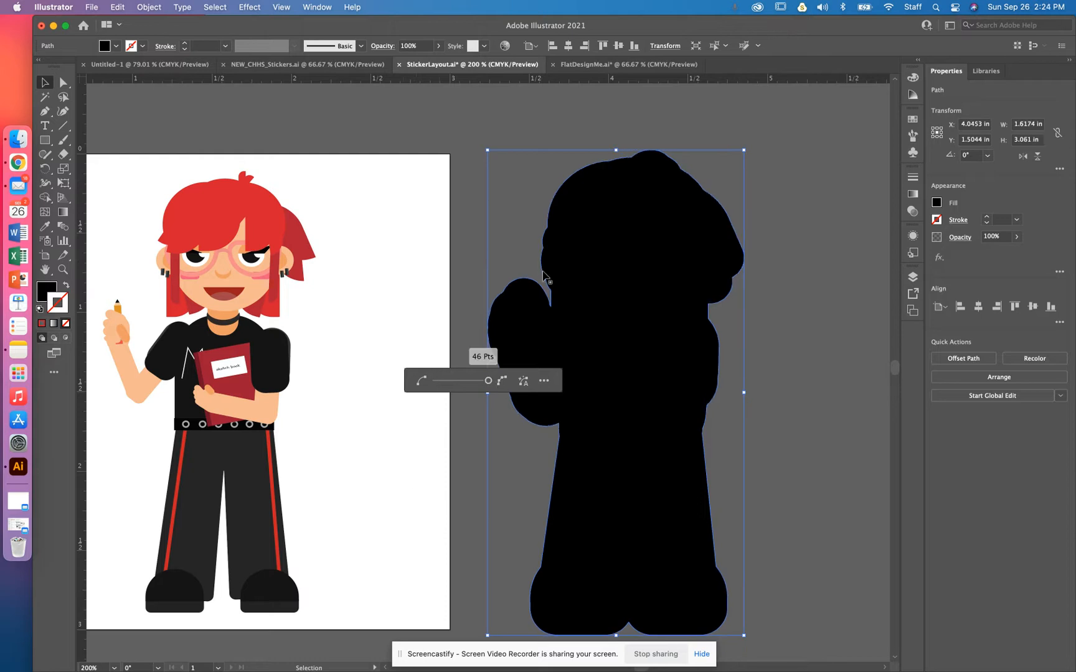
left_click_drag(488, 387, 478, 385)
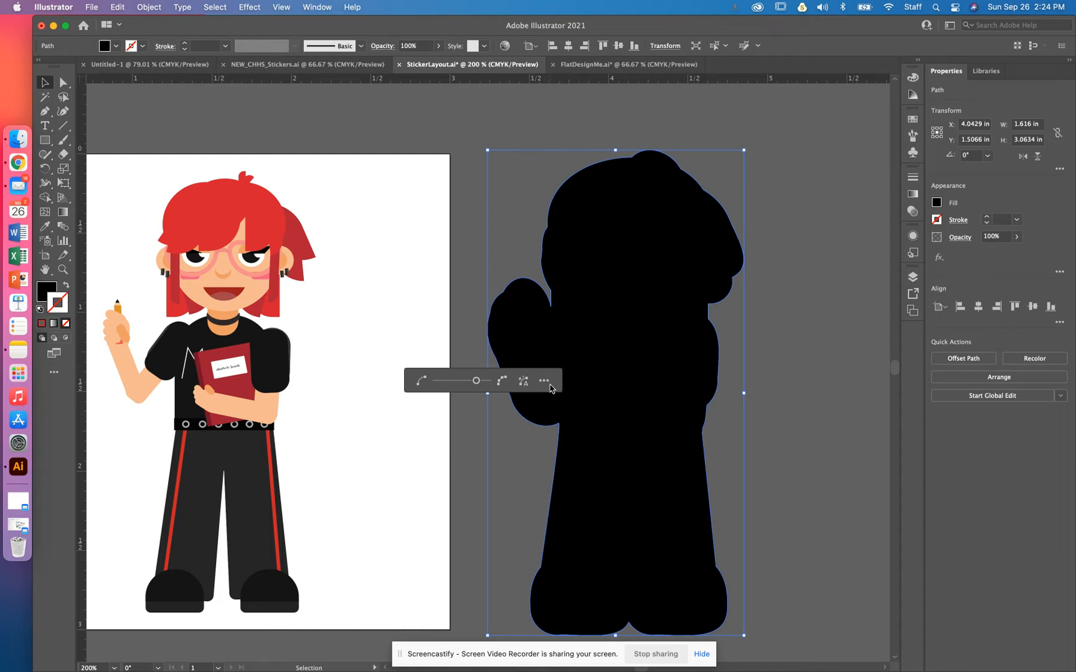
left_click(460, 140)
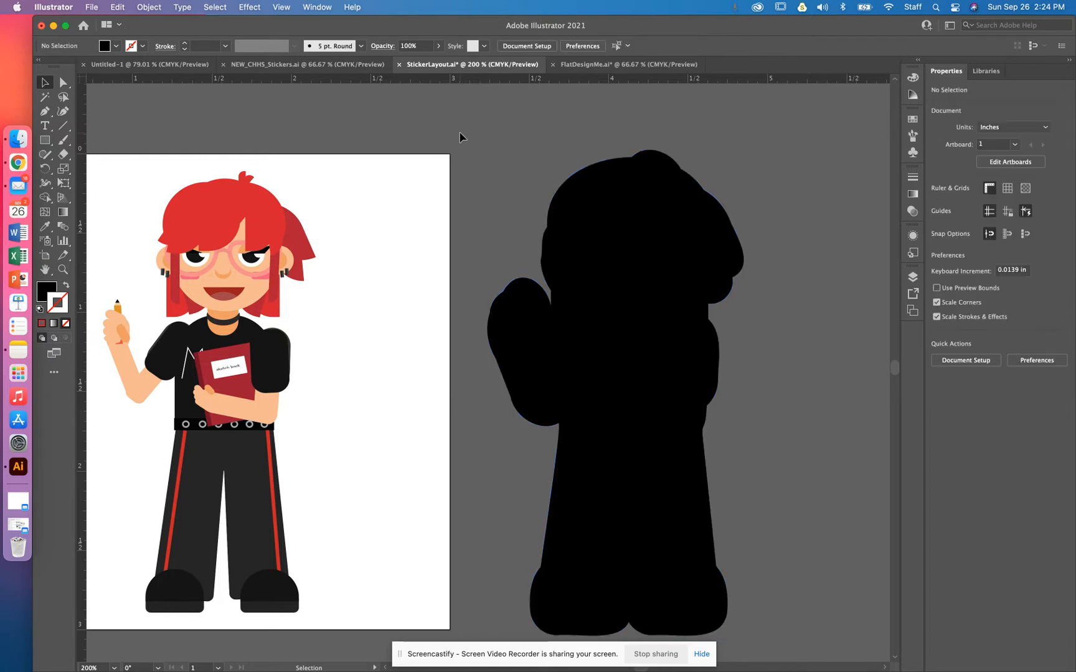
Step: Draw a small rectangle over the notch beside the raised hand, round its corners and rotate it to fit
key("super+equal")
key("super+equal")
key("super+equal")
key("super+equal")
left_click_drag(704, 266, 303, 117)
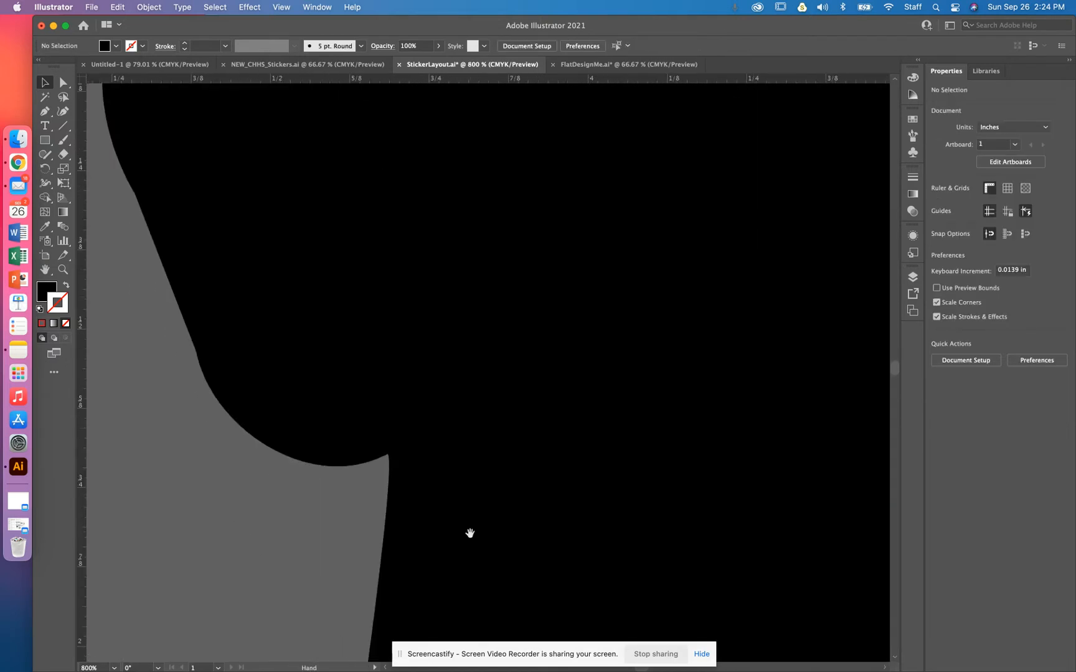
left_click_drag(382, 264, 398, 552)
left_click_drag(376, 311, 408, 443)
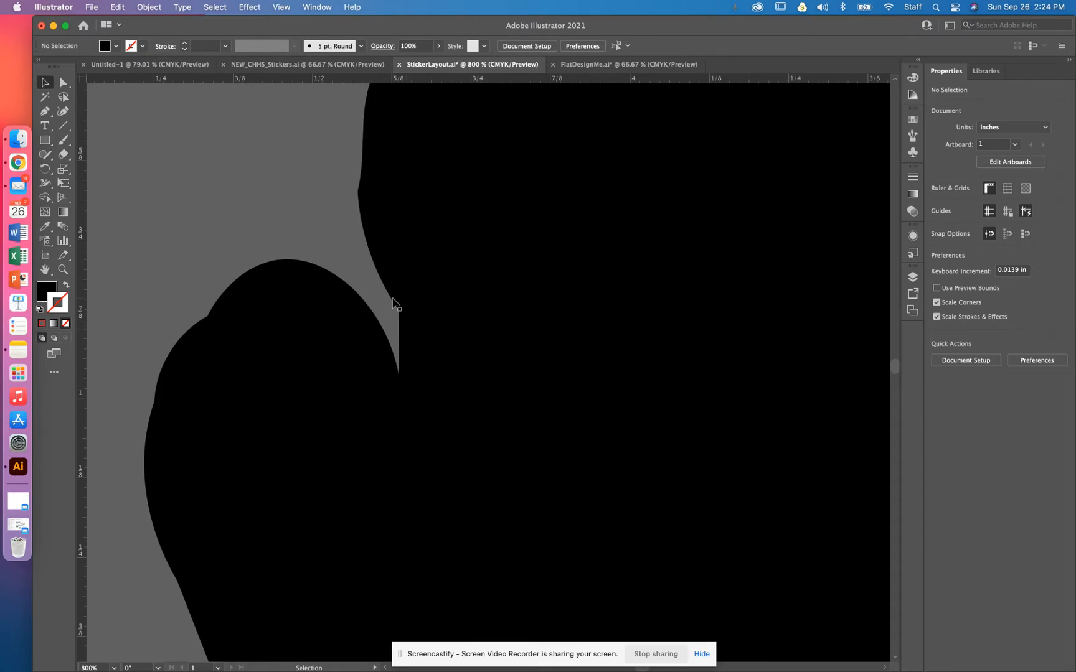
left_click(45, 140)
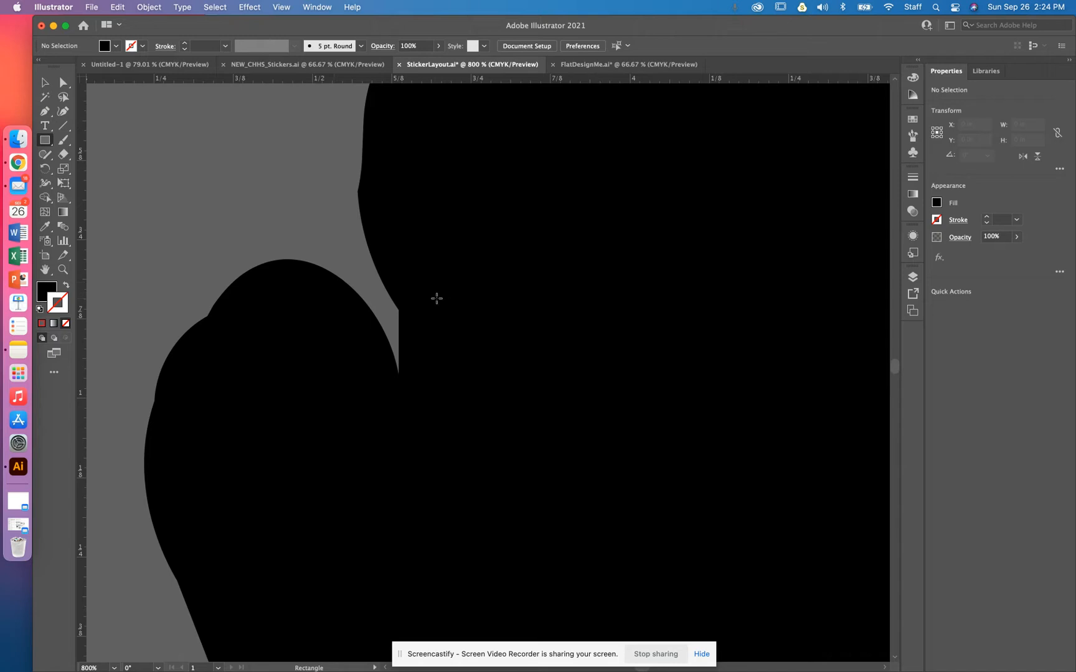
left_click_drag(458, 288, 299, 391)
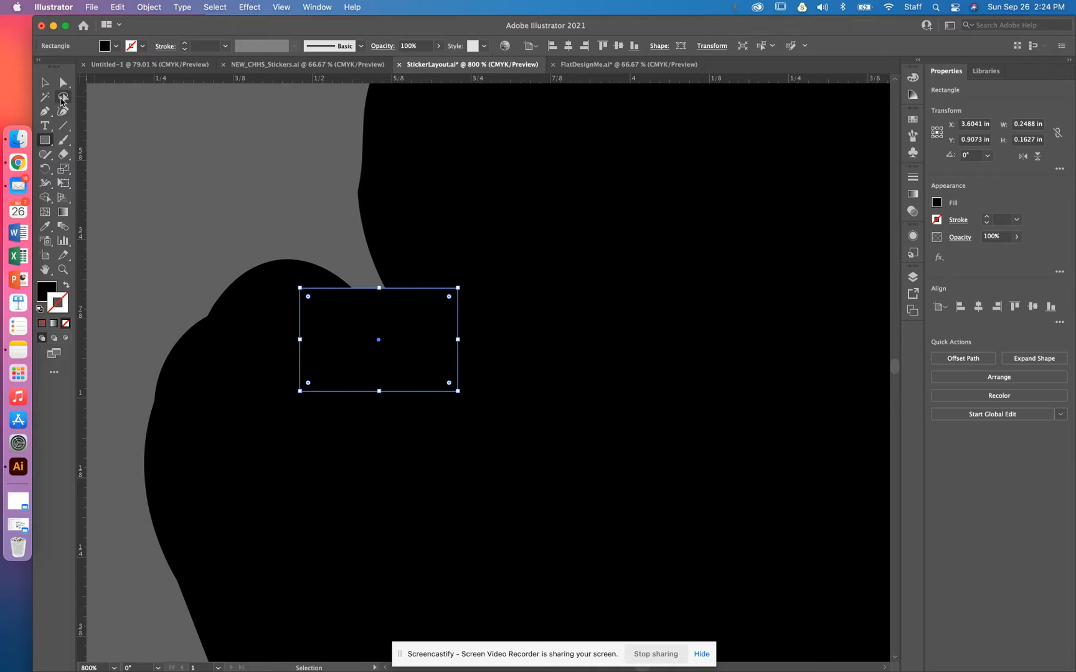
left_click(45, 81)
left_click_drag(382, 339, 426, 304)
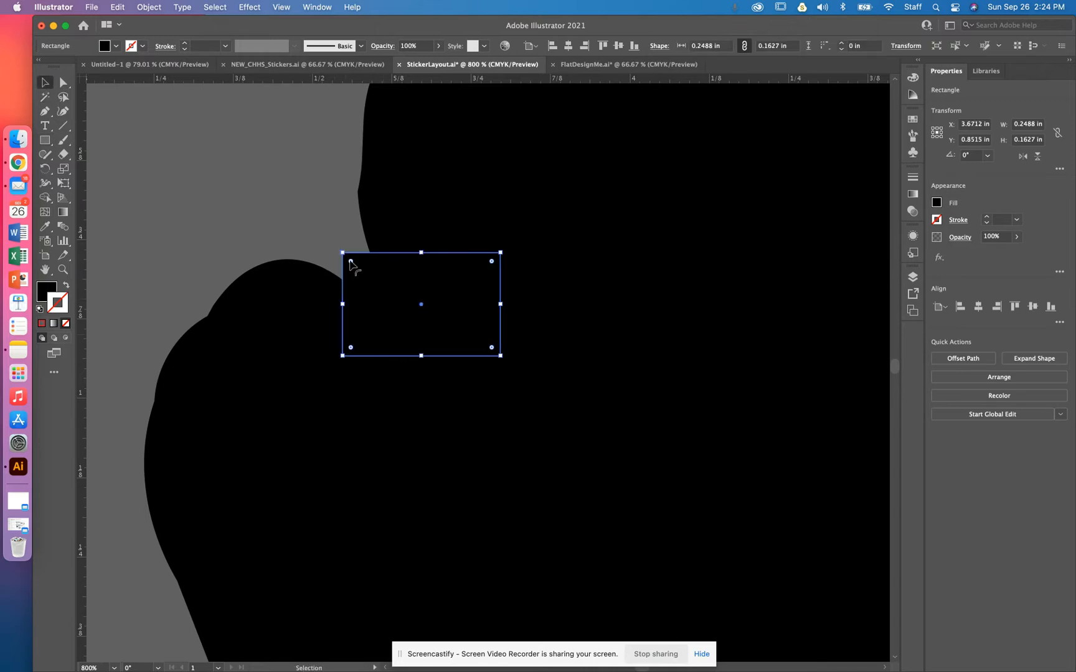
left_click_drag(350, 262, 400, 266)
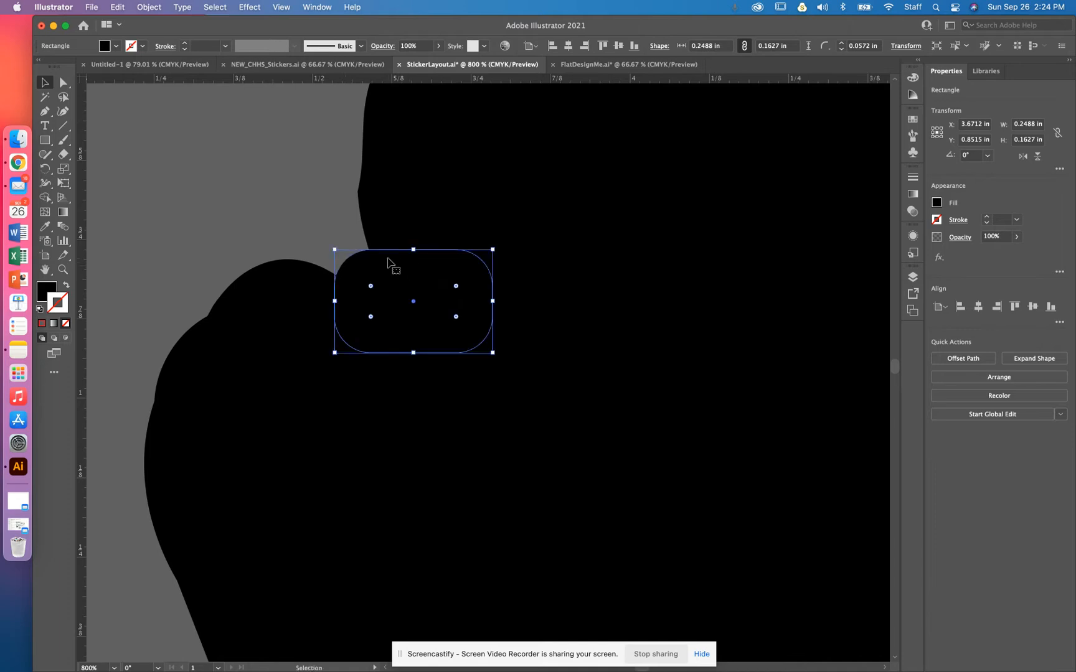
left_click_drag(493, 245, 508, 305)
left_click_drag(416, 317, 419, 325)
left_click(467, 216)
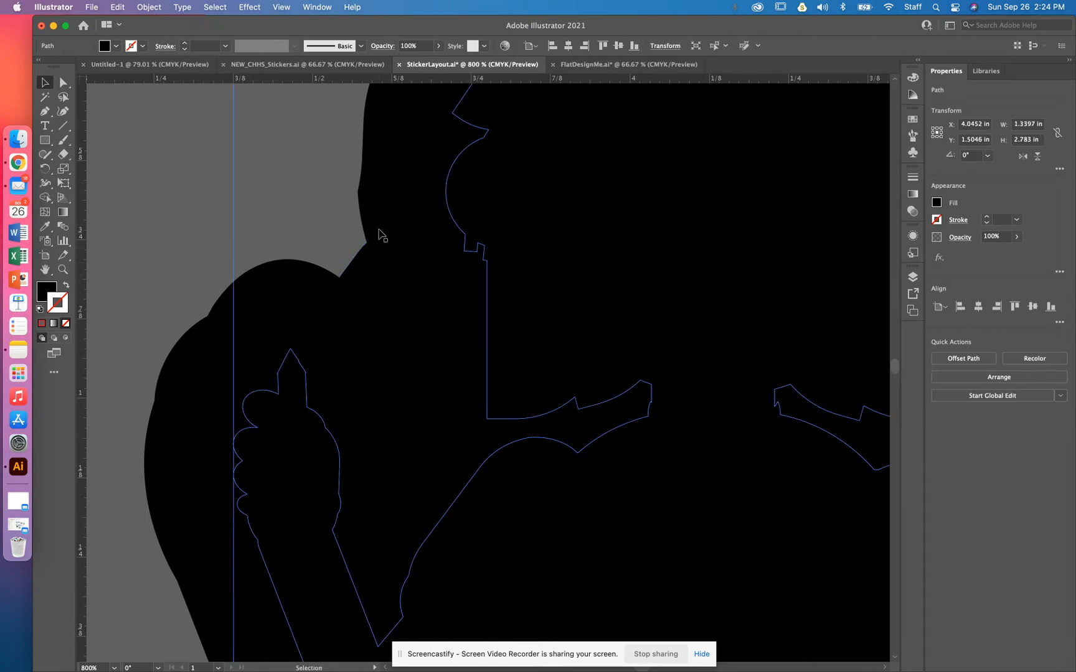
Step: Zoom out and inspect how the rounded rectangle sits against the whole silhouette
left_click(196, 230)
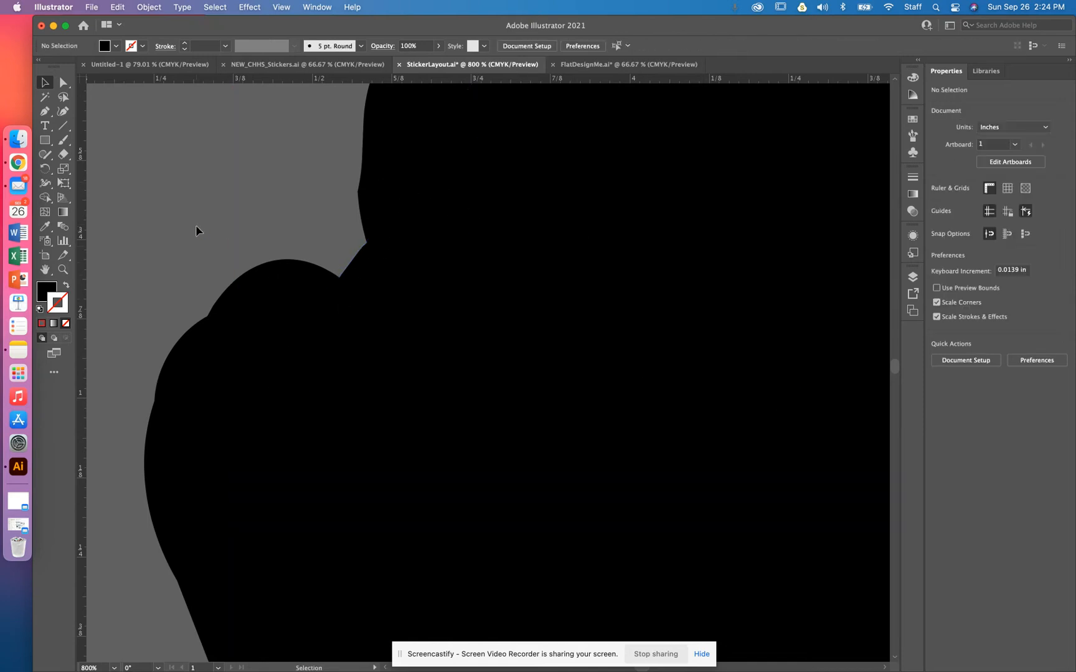
left_click(413, 307)
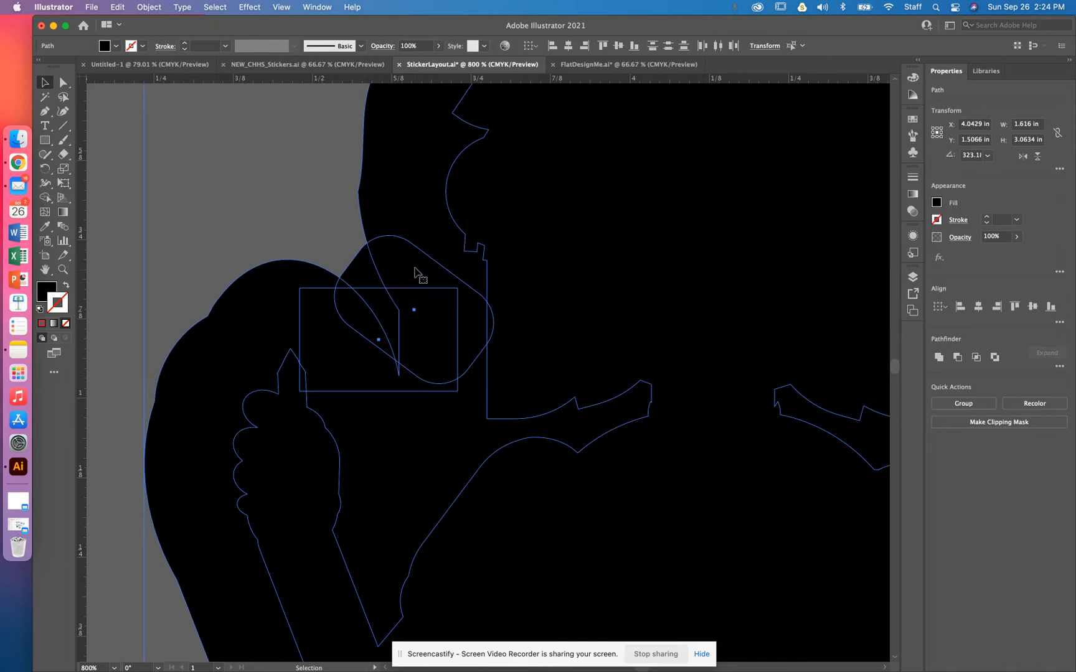
left_click(229, 224)
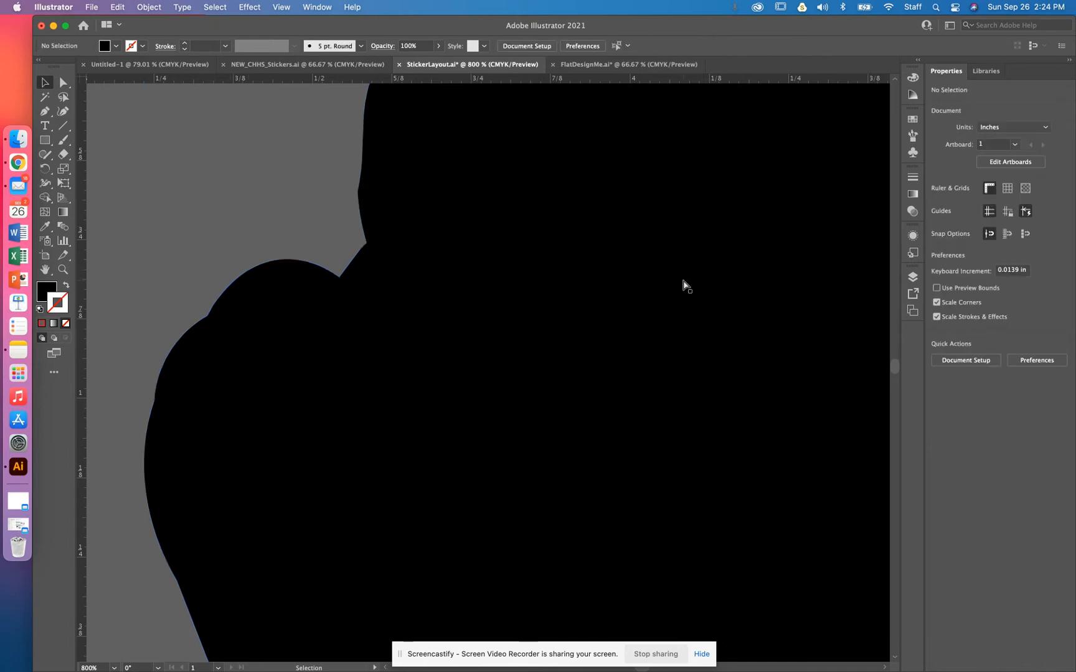
key("super+minus")
key("super+minus")
key("super+minus")
left_click(543, 260)
left_click(374, 297)
left_click(468, 279)
left_click(483, 289)
left_click_drag(523, 293, 793, 264)
key("super+minus")
key("super+minus")
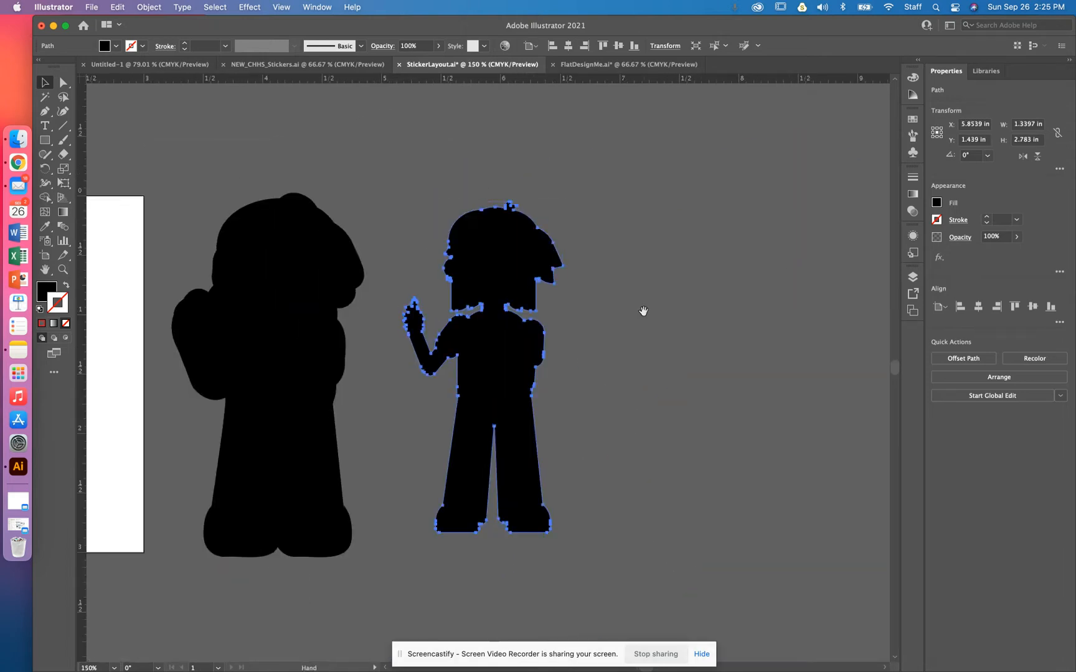
left_click_drag(637, 313, 841, 305)
left_click_drag(396, 192, 530, 496)
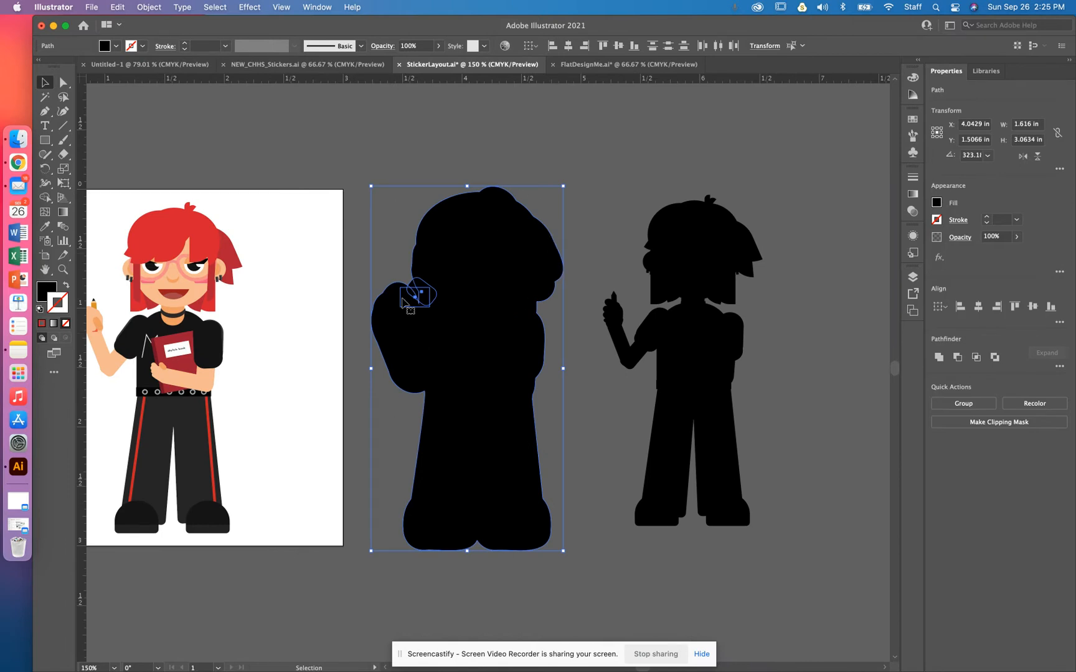
left_click(604, 439)
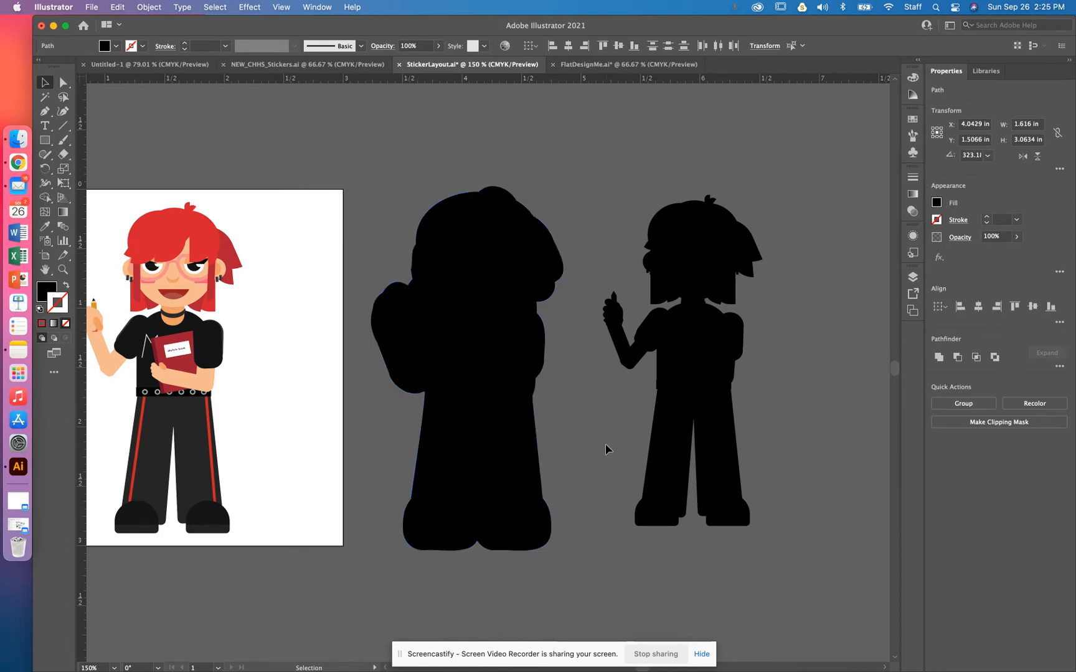
Step: Move the rounded rectangle down into the gap between the two feet at the silhouette's bottom
key("super+equal")
key("super+equal")
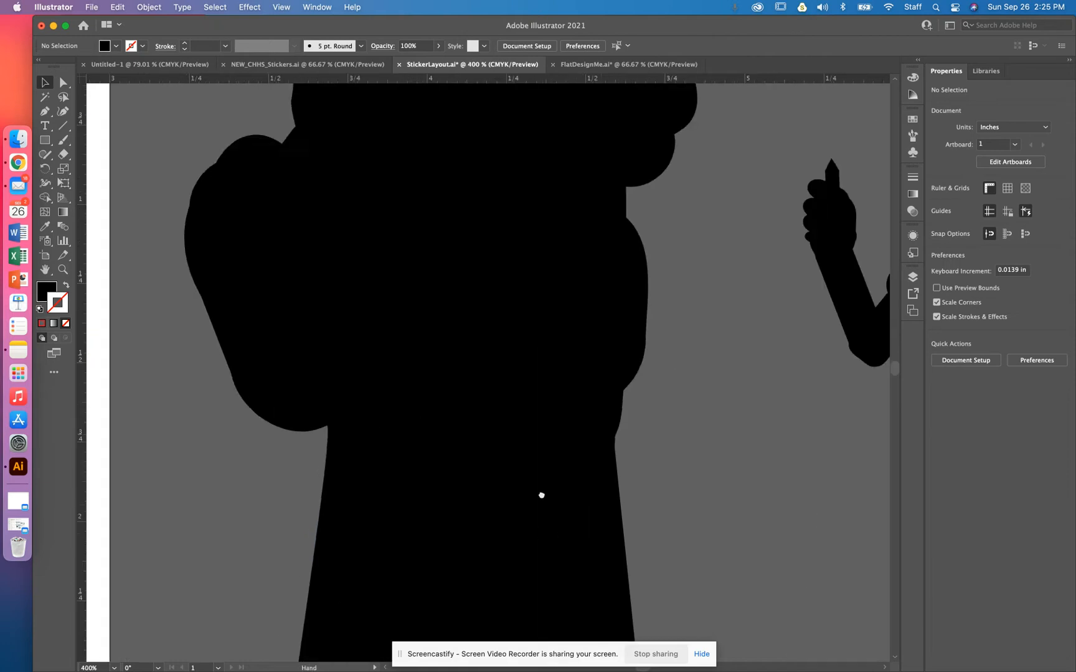
left_click_drag(541, 533, 553, 226)
left_click_drag(398, 209, 394, 384)
left_click_drag(402, 322, 378, 483)
scroll(361, 224, "up", 5)
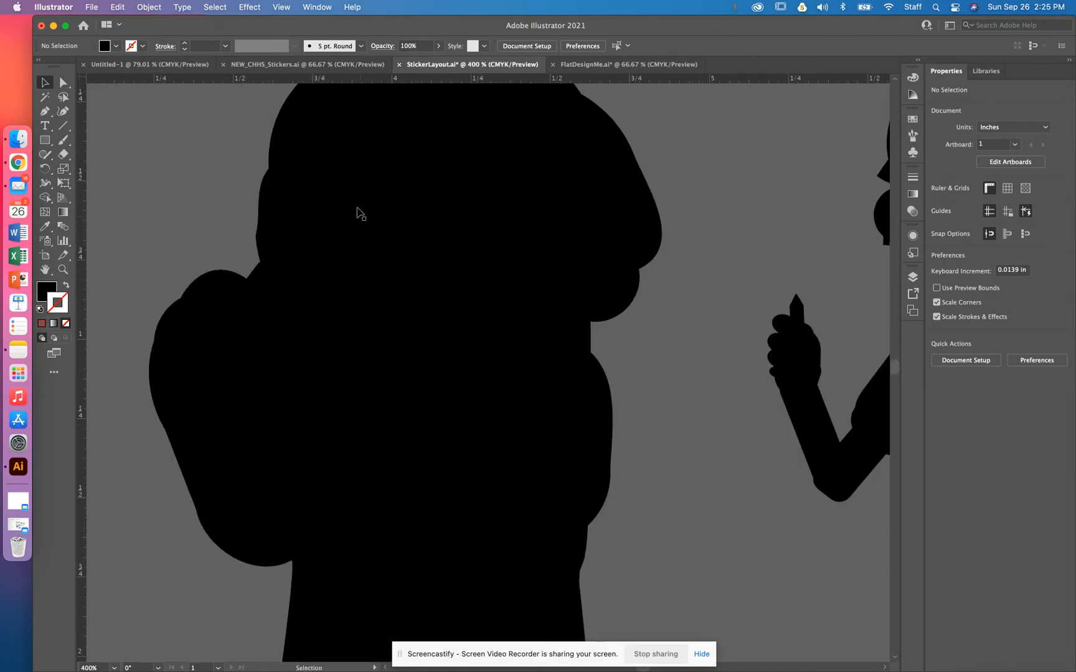
left_click(274, 291)
left_click_drag(274, 291, 433, 589)
scroll(417, 463, "down", 10)
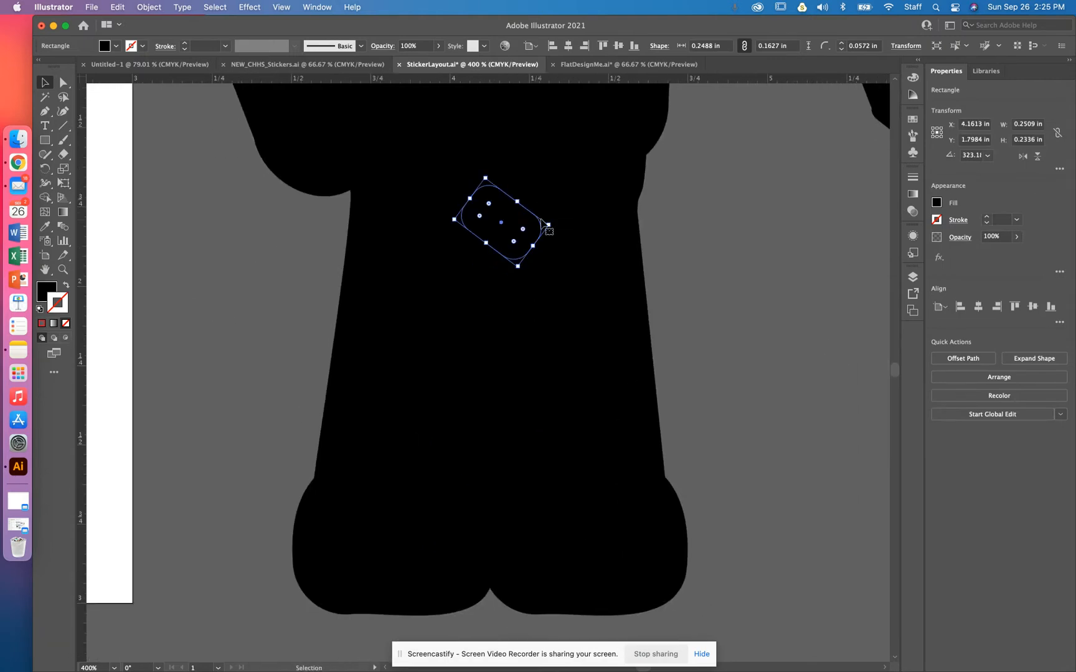
left_click_drag(552, 222, 569, 495)
key("super+equal")
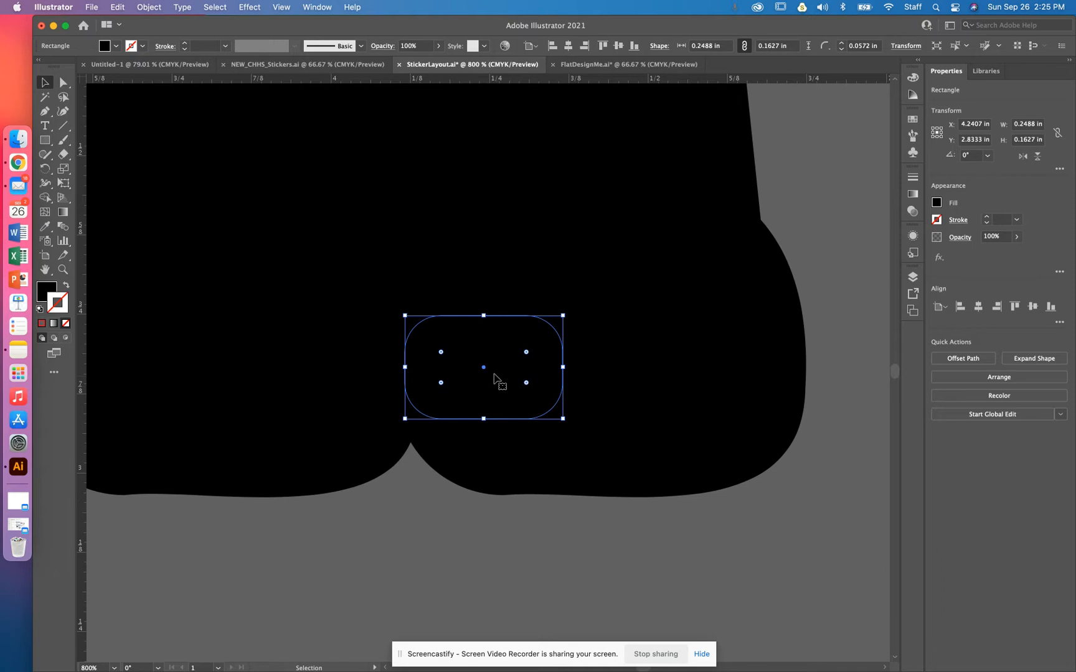
left_click_drag(485, 370, 326, 446)
Step: Stretch the rectangle's left edge to about 0.28 in wide and align its bottom with the feet's lower outline
key("super+equal")
key("super+equal")
key("super+equal")
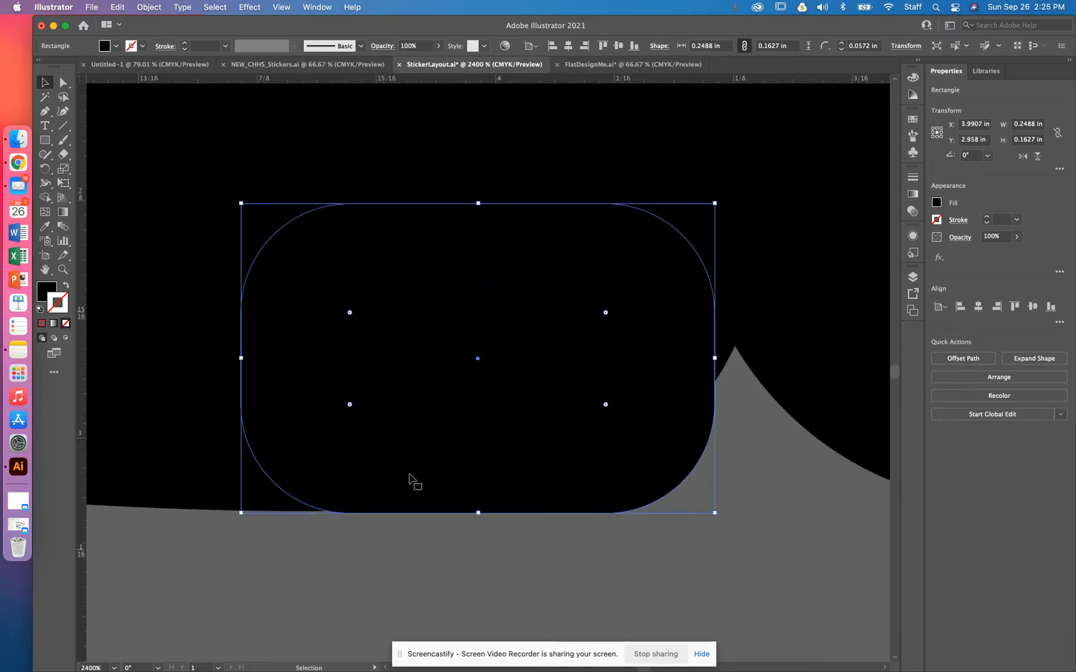
key("Up")
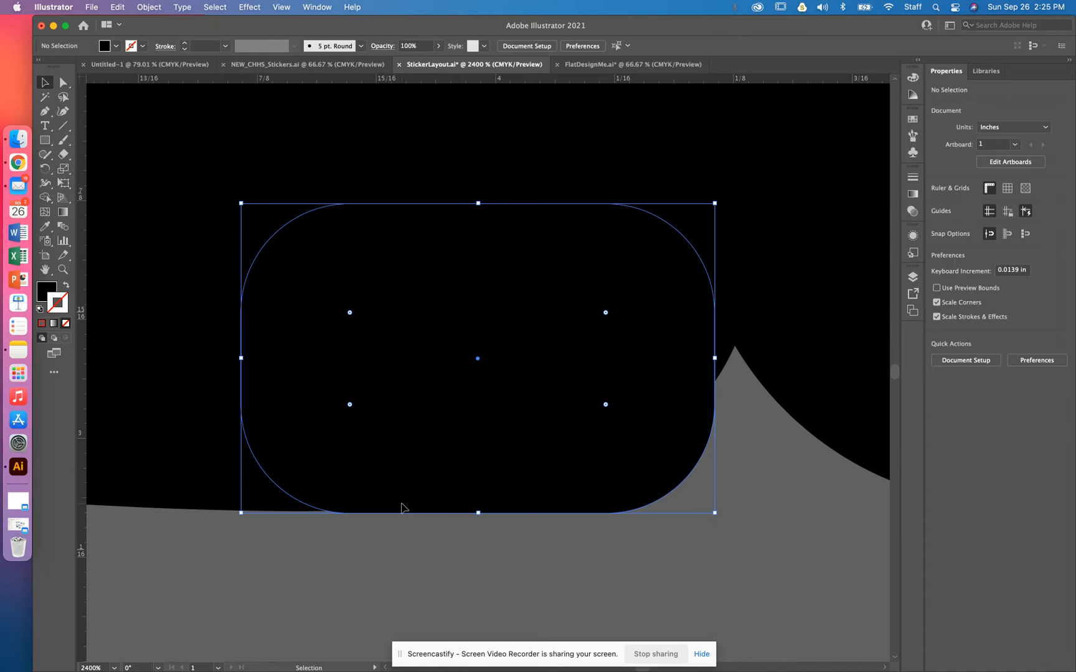
key("Down")
left_click_drag(241, 358, 172, 358)
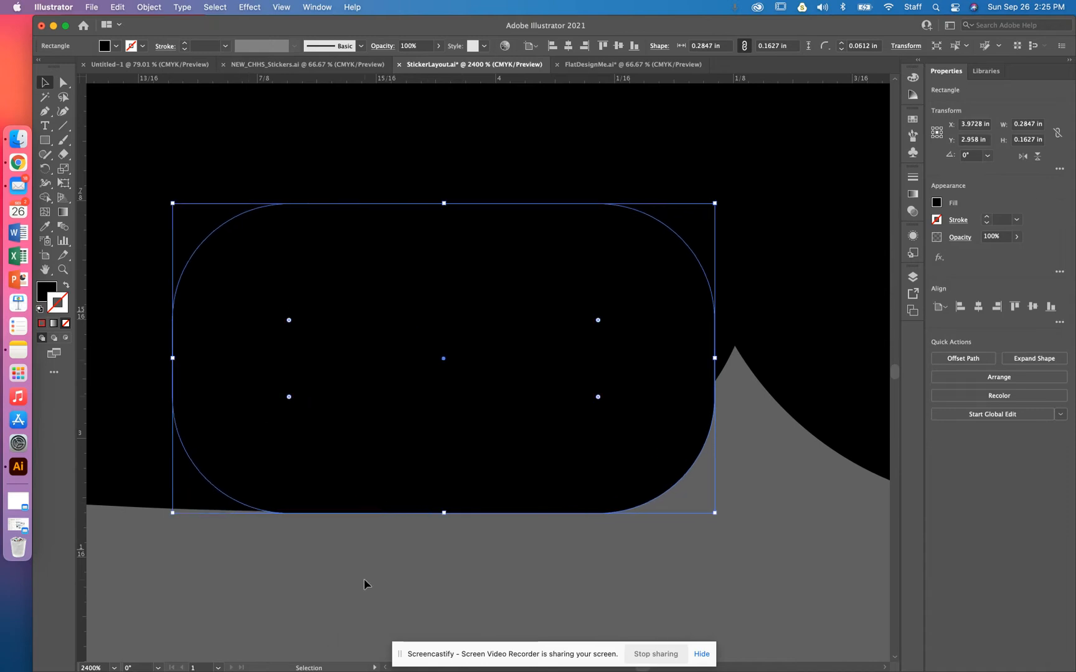
key("super+y")
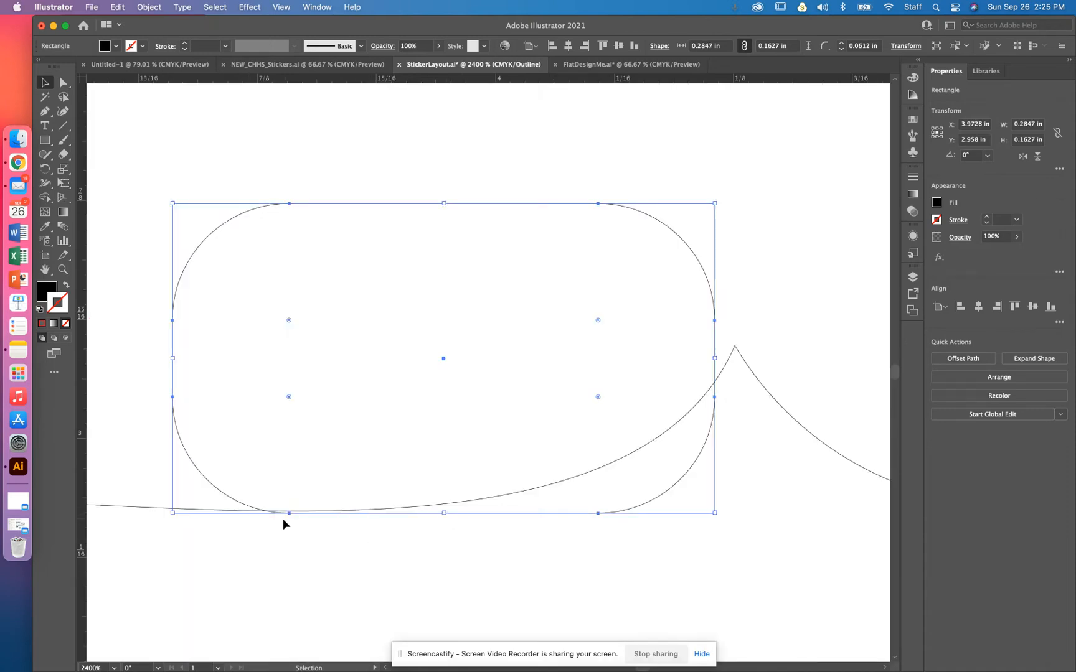
key("super+plus")
key("super+plus")
key("super+plus")
key("space")
left_click_drag(317, 538, 612, 293)
key("Up")
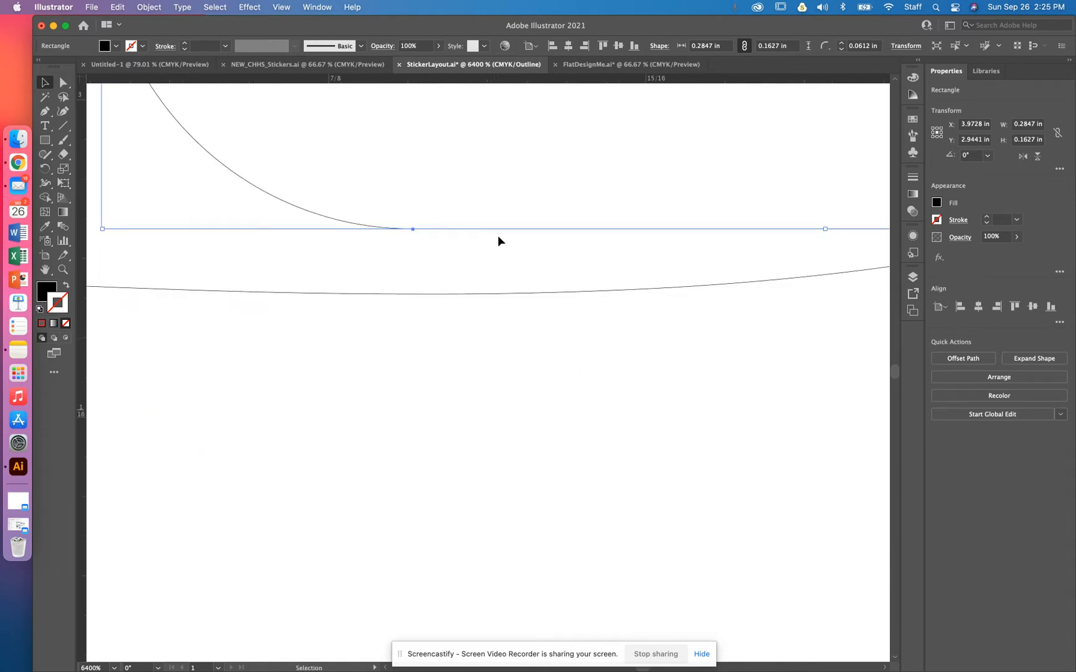
left_click(473, 211)
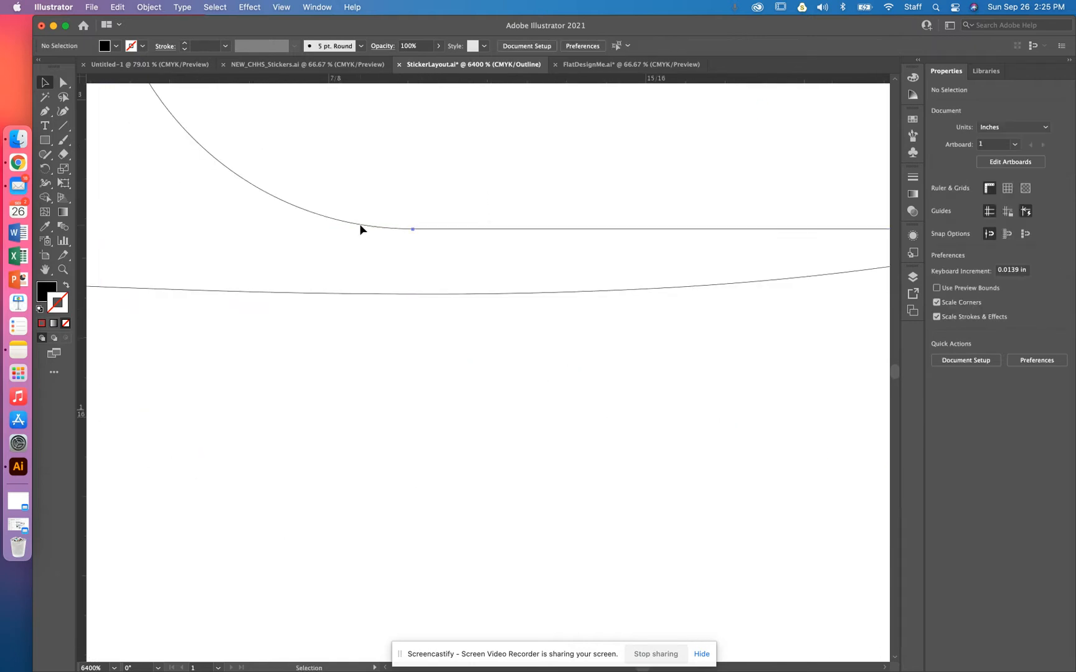
left_click(361, 229)
left_click_drag(346, 228, 344, 287)
Step: Stretch the rectangle's right edge across the rest of the gap, to about 0.66 in wide
key("super+minus")
key("super+minus")
key("super+minus")
left_click_drag(730, 368, 882, 279)
scroll(833, 286, "right", 5)
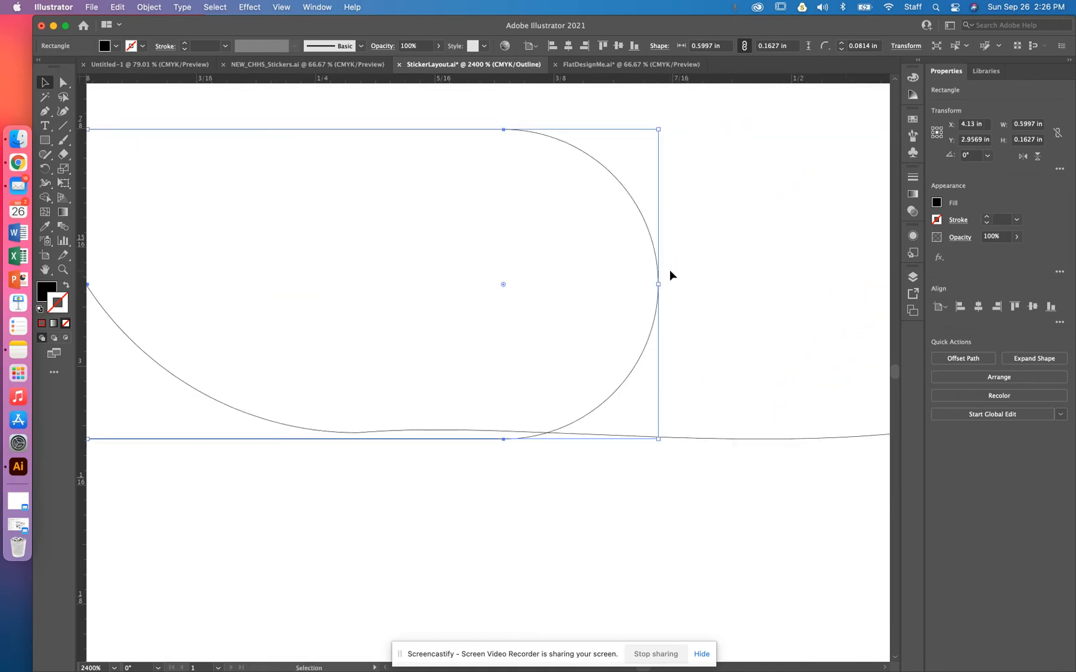
left_click_drag(655, 285, 768, 284)
key("super+equal")
key("super+equal")
key("super+equal")
left_click_drag(695, 475, 125, 93)
left_click_drag(865, 489, 424, 315)
left_click_drag(656, 353, 379, 457)
left_click_drag(507, 425, 470, 434)
key("super+minus")
key("super+minus")
key("super+minus")
key("super+minus")
key("super+minus")
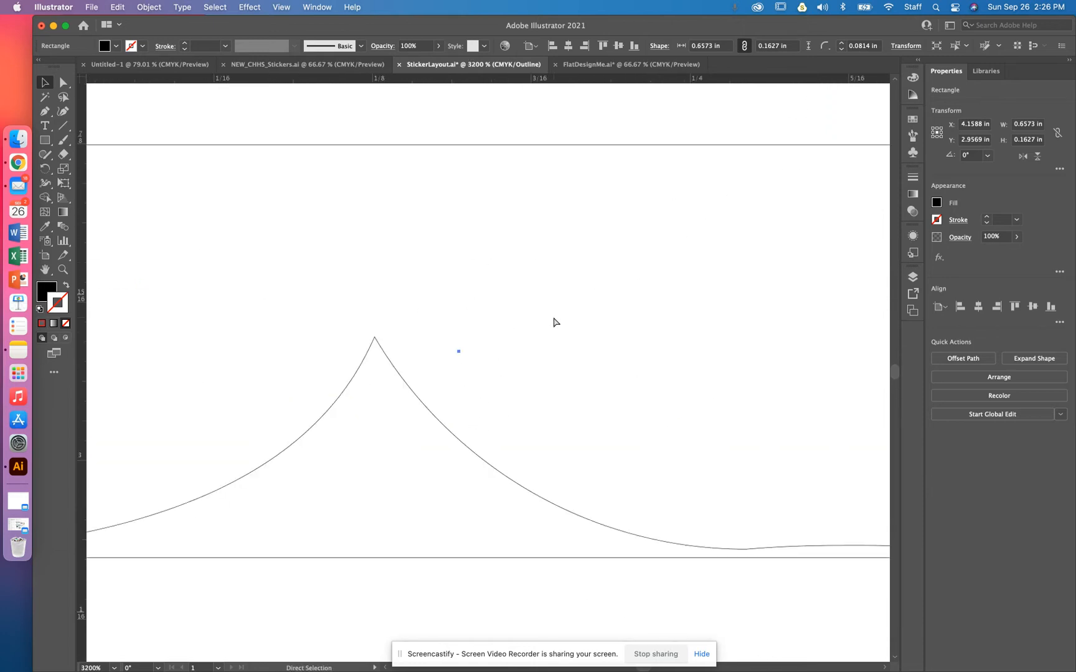
Step: Select the rounded rectangle together with the left silhouette and unite them into a single shape
left_click_drag(614, 396, 253, 392)
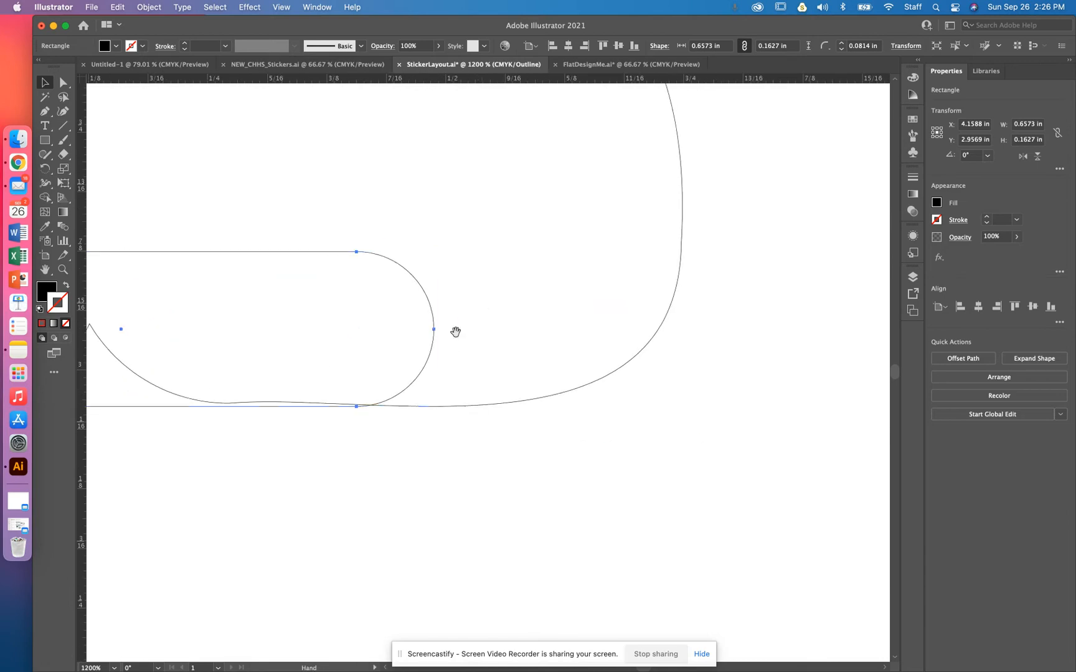
left_click_drag(436, 334, 535, 328)
left_click(472, 513)
key("a")
key("super+minus")
key("super+minus")
key("super+minus")
key("super+minus")
key("super+minus")
key("super+minus")
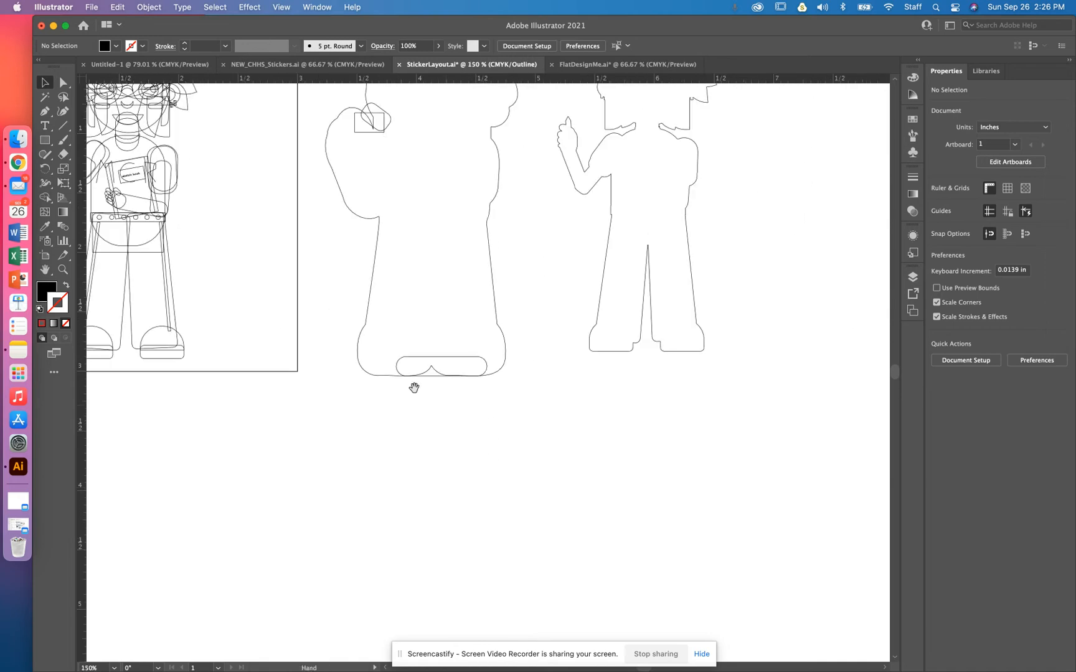
left_click_drag(384, 378, 550, 526)
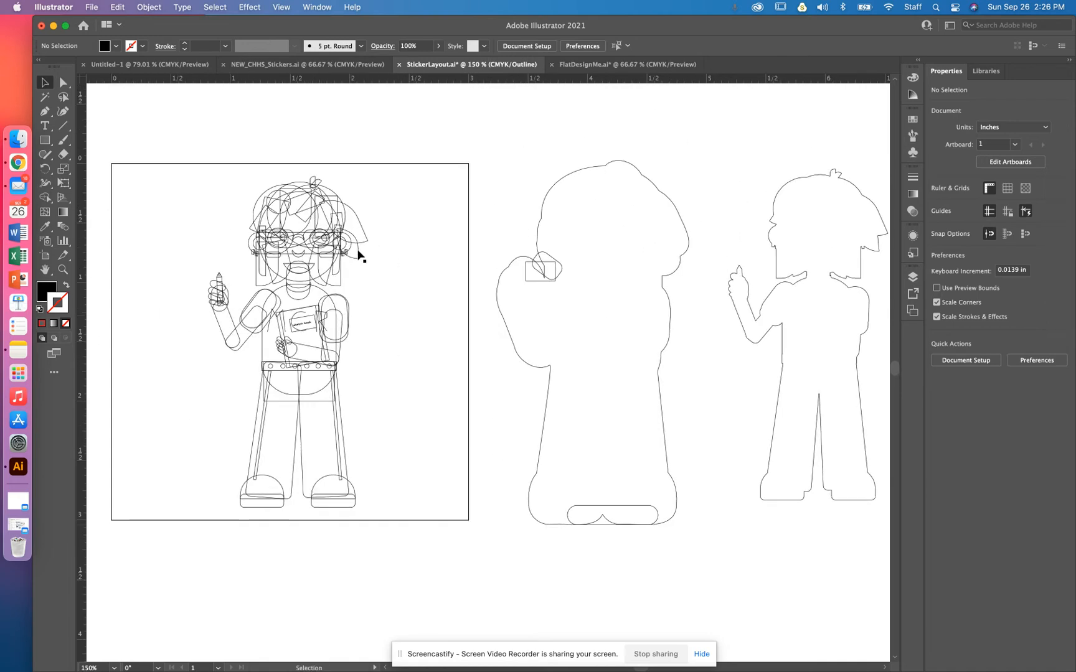
left_click_drag(411, 464, 196, 482)
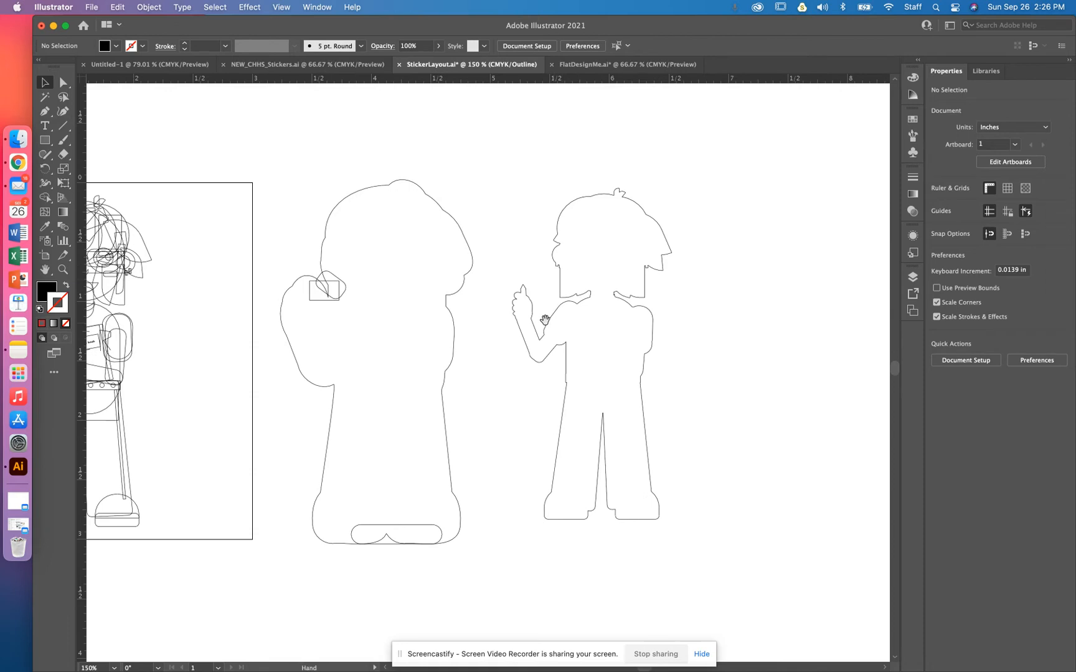
left_click_drag(457, 310, 530, 300)
left_click_drag(538, 164, 365, 570)
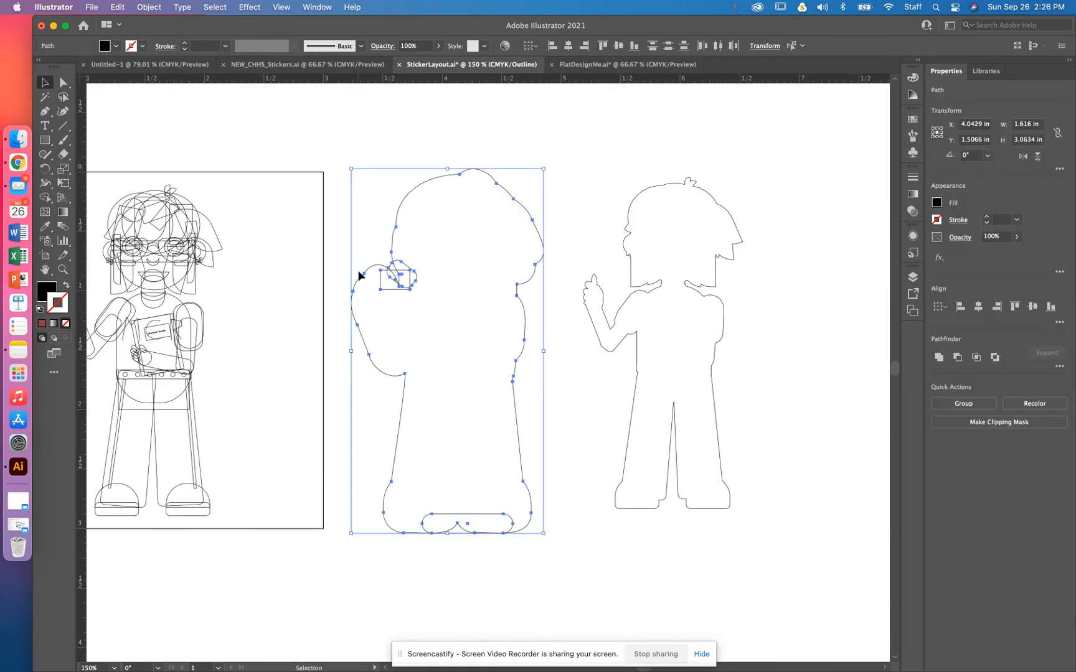
left_click(939, 357)
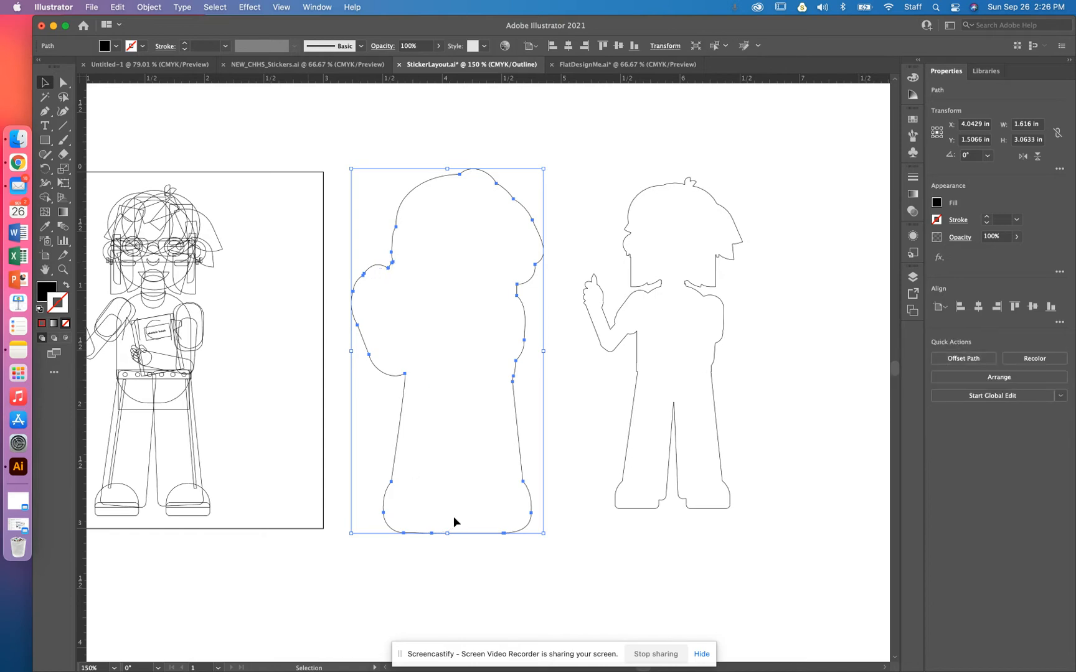
left_click(797, 140)
left_click_drag(610, 152, 819, 554)
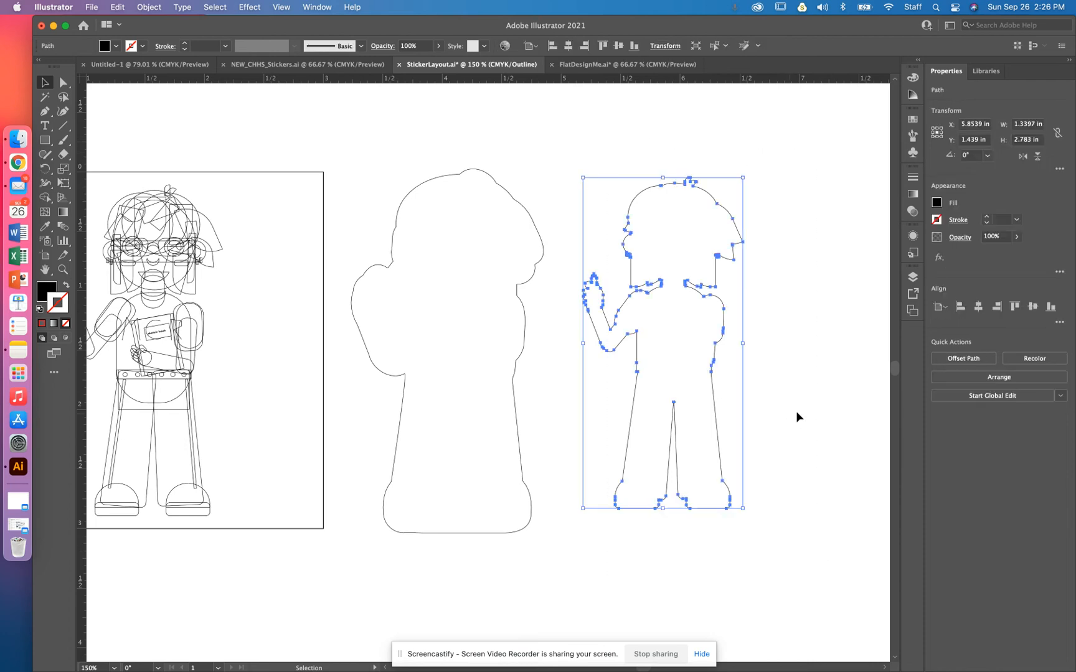
left_click(731, 277)
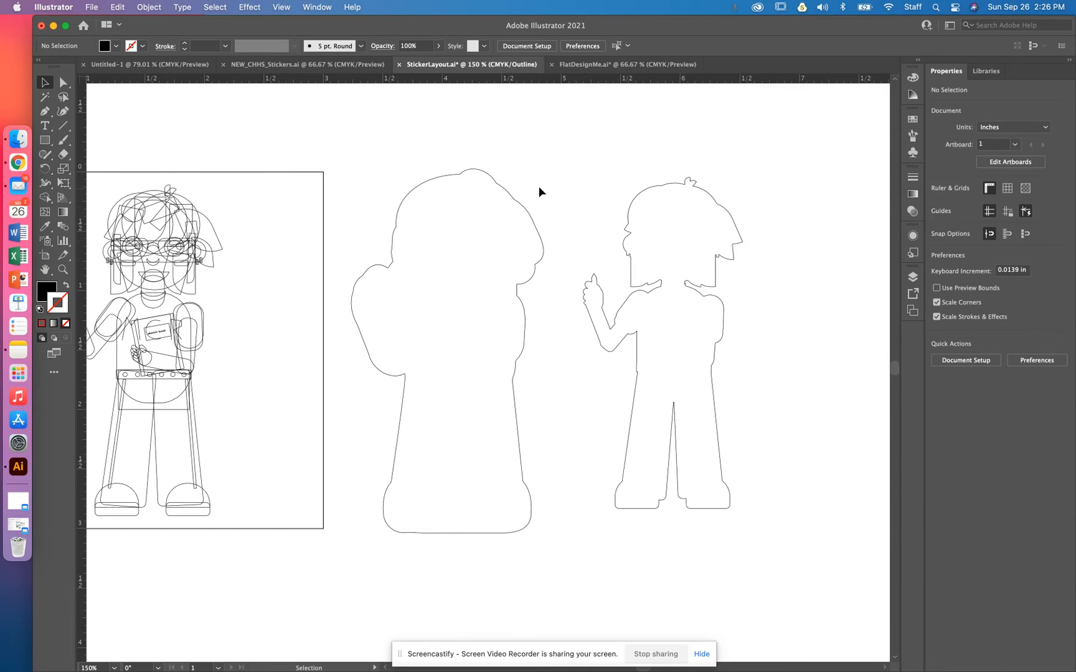
Step: Switch to preview mode and view the filled silhouettes next to the character
key("super+equal")
key("super+equal")
left_click_drag(548, 247, 670, 378)
key("super+y")
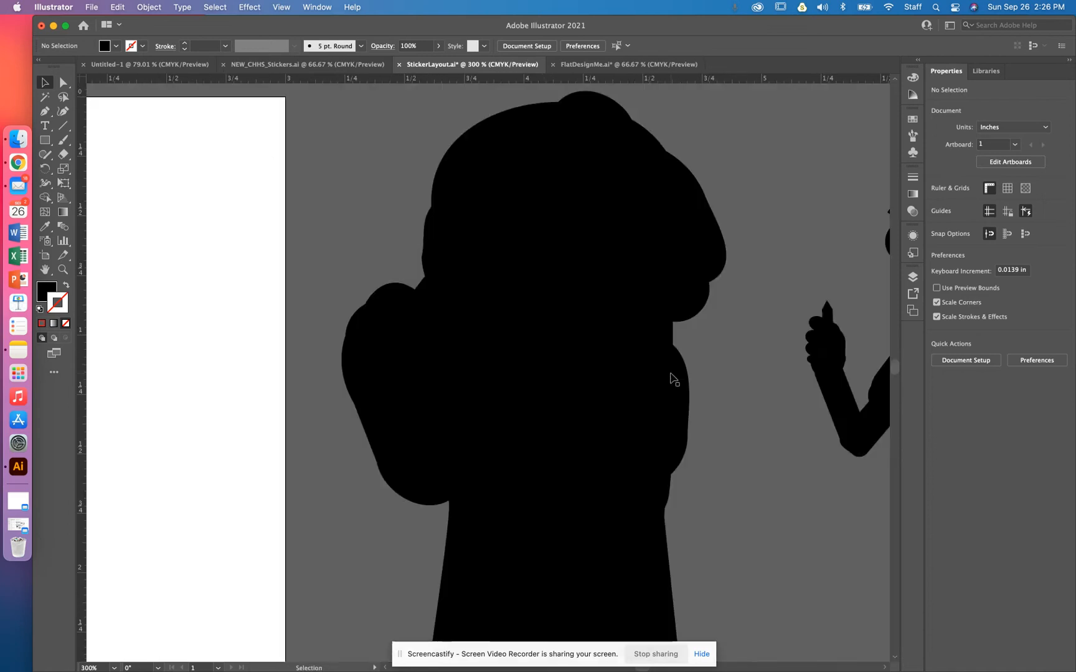
key("super+minus")
key("super+minus")
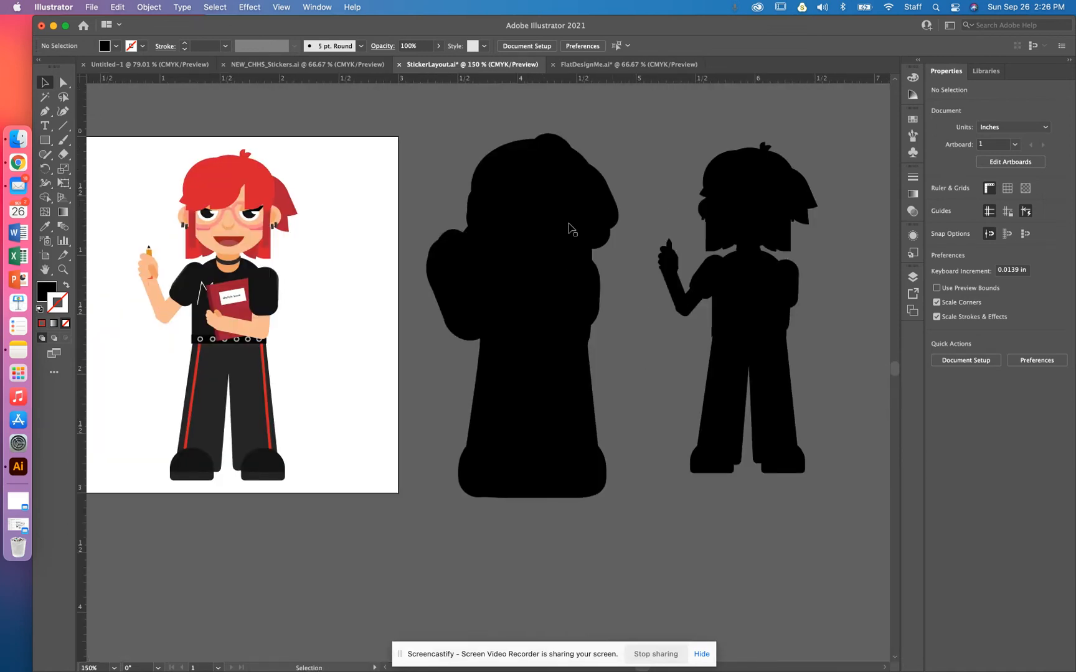
Step: Select the united silhouette and apply the CutContour swatch as its stroke
left_click(566, 228)
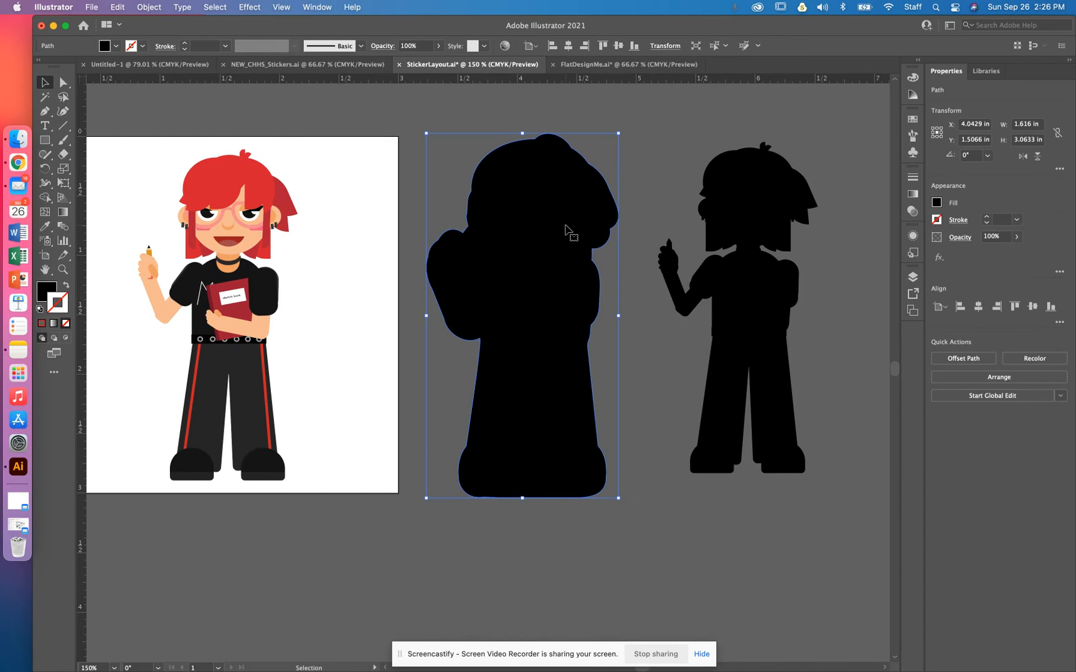
left_click_drag(537, 293, 540, 268)
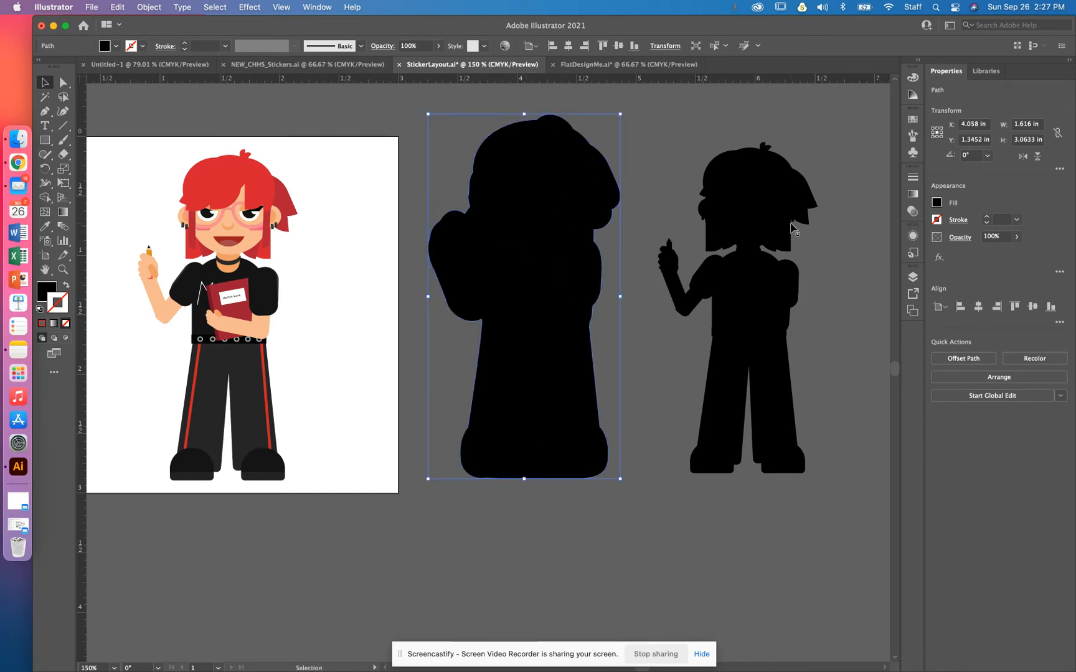
left_click(913, 120)
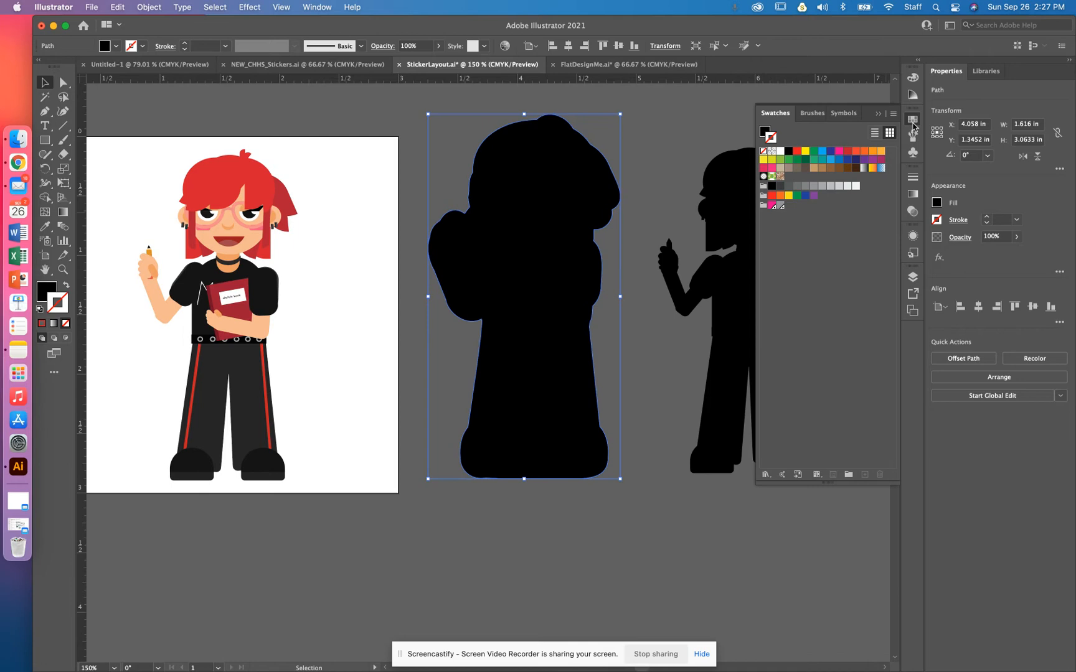
left_click(772, 206)
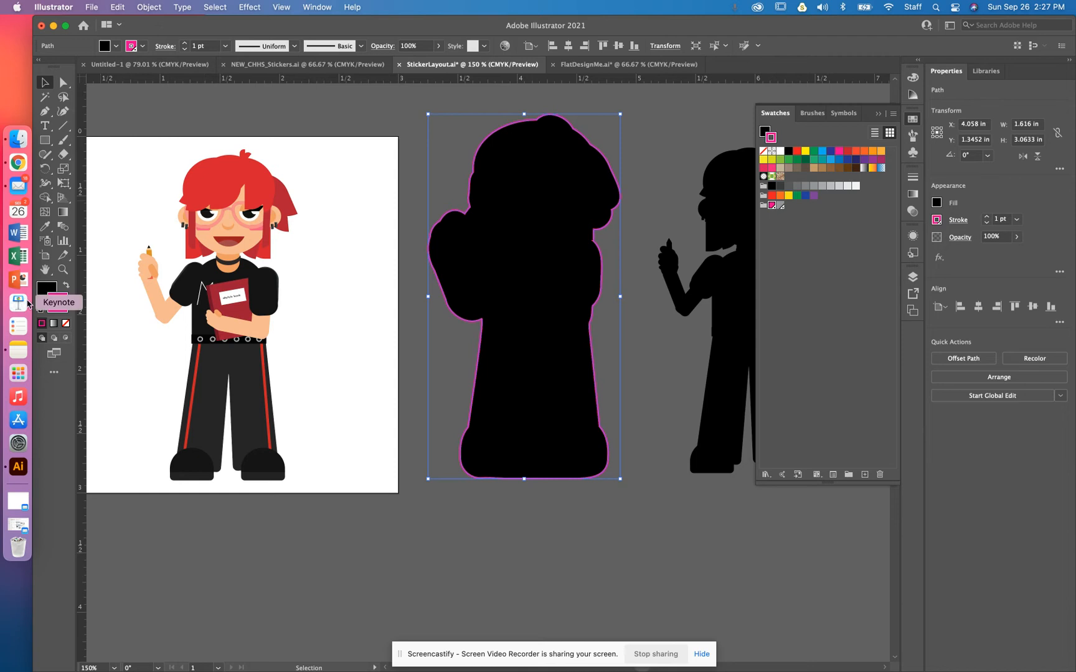
left_click(878, 113)
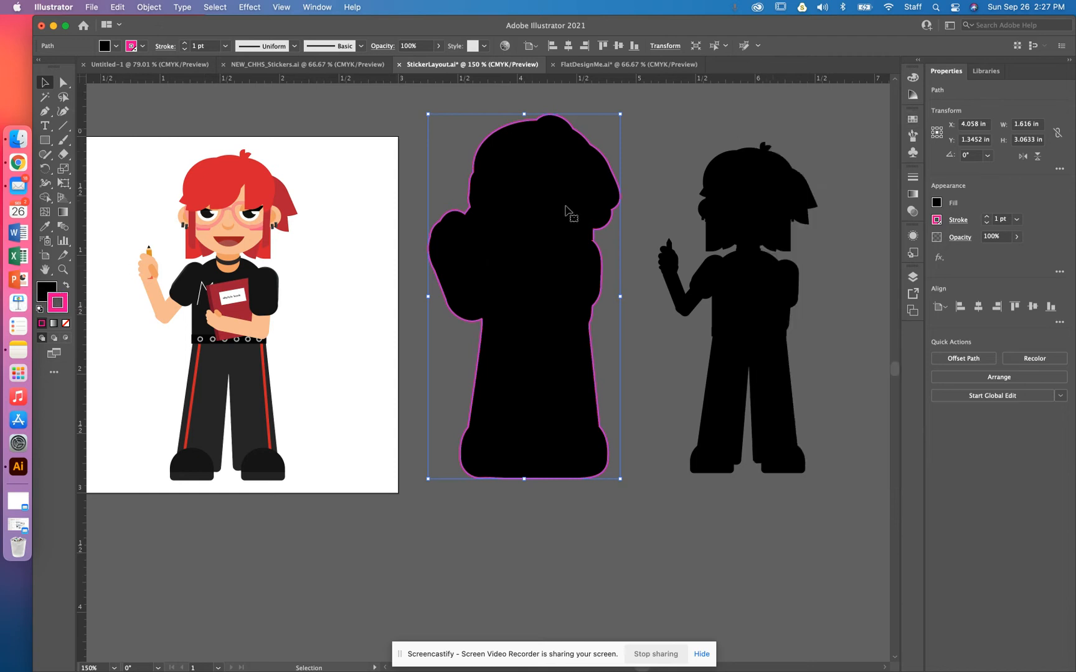
Step: Set the silhouette's stroke weight to 0.25 pt and its fill to None
left_click(1017, 220)
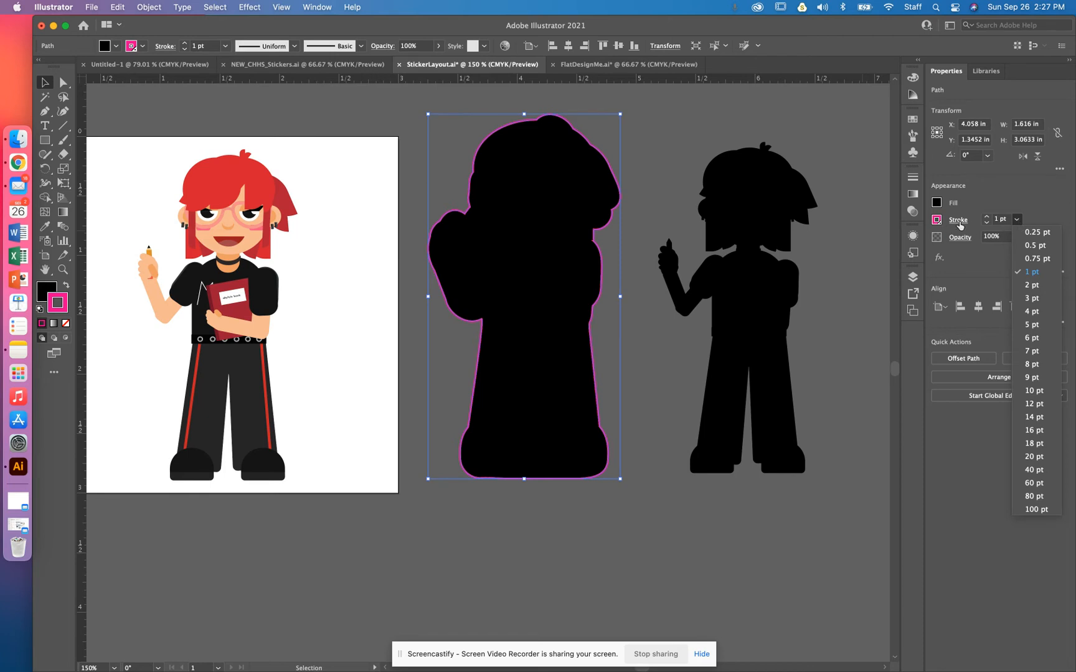
left_click(1028, 238)
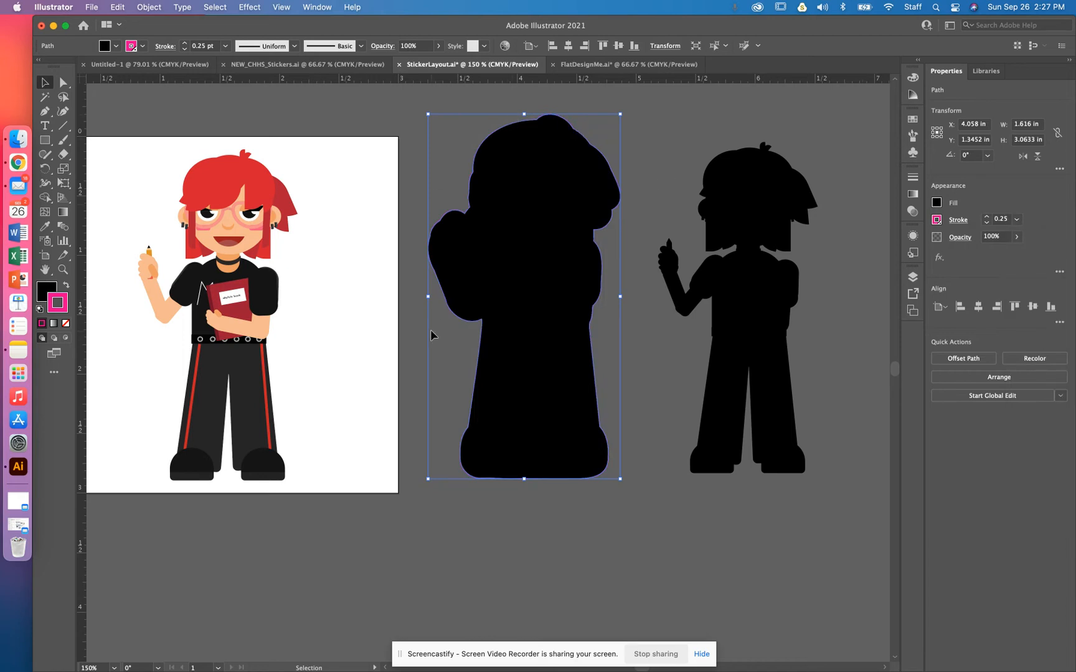
left_click(937, 203)
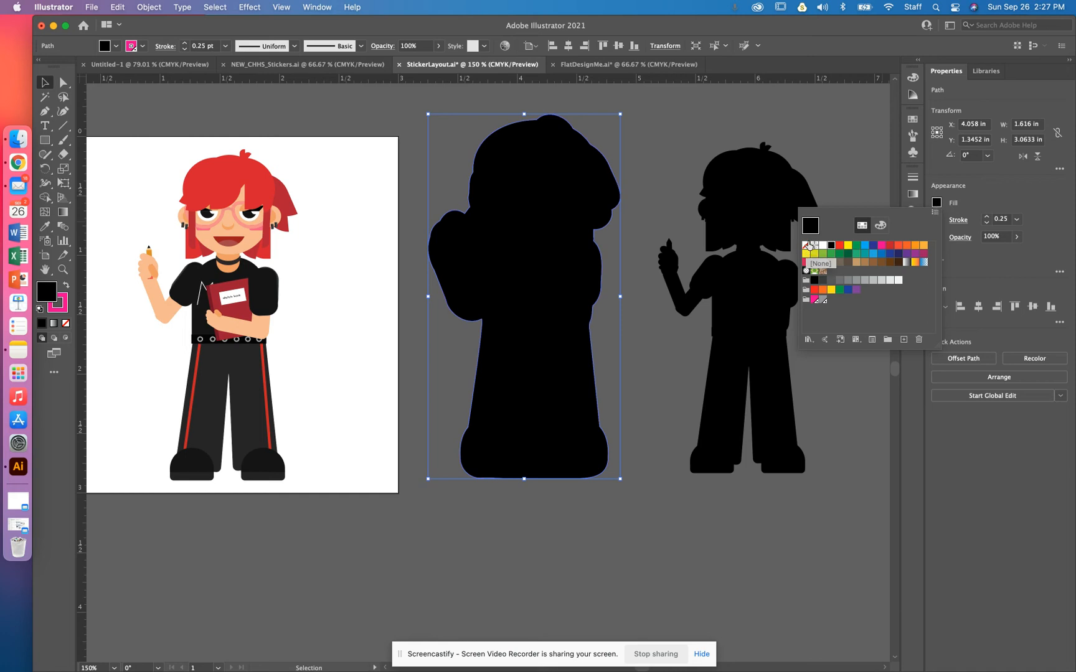
left_click(805, 249)
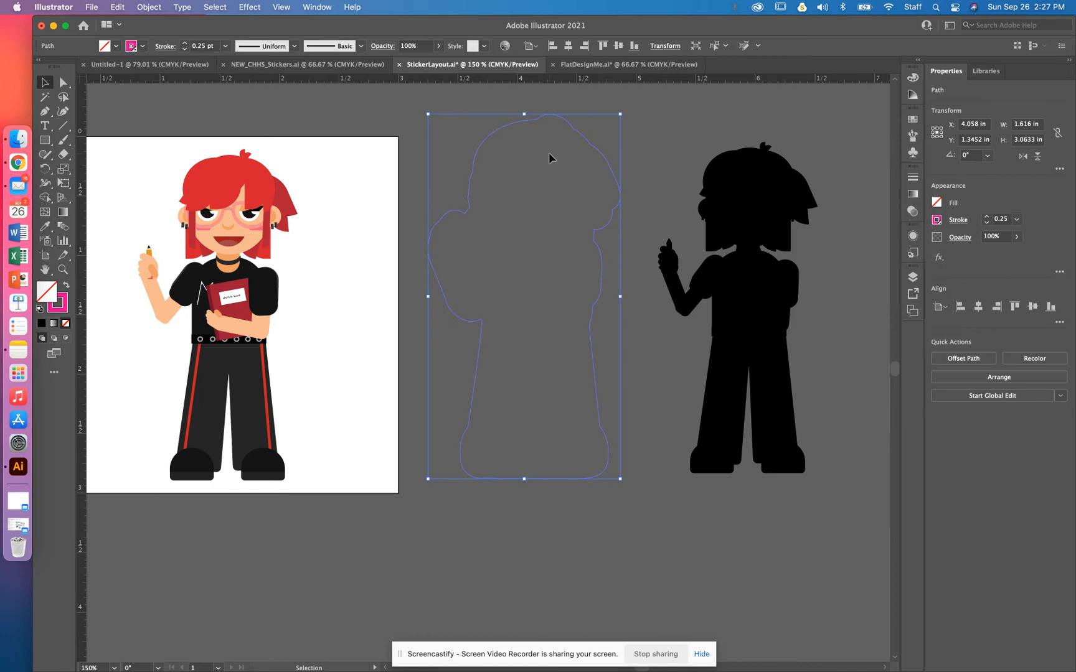
Step: Move the CutContour outline over the character, scale it to about 1.57 in wide, and nudge it right
left_click_drag(533, 120, 230, 147)
key("super+equal")
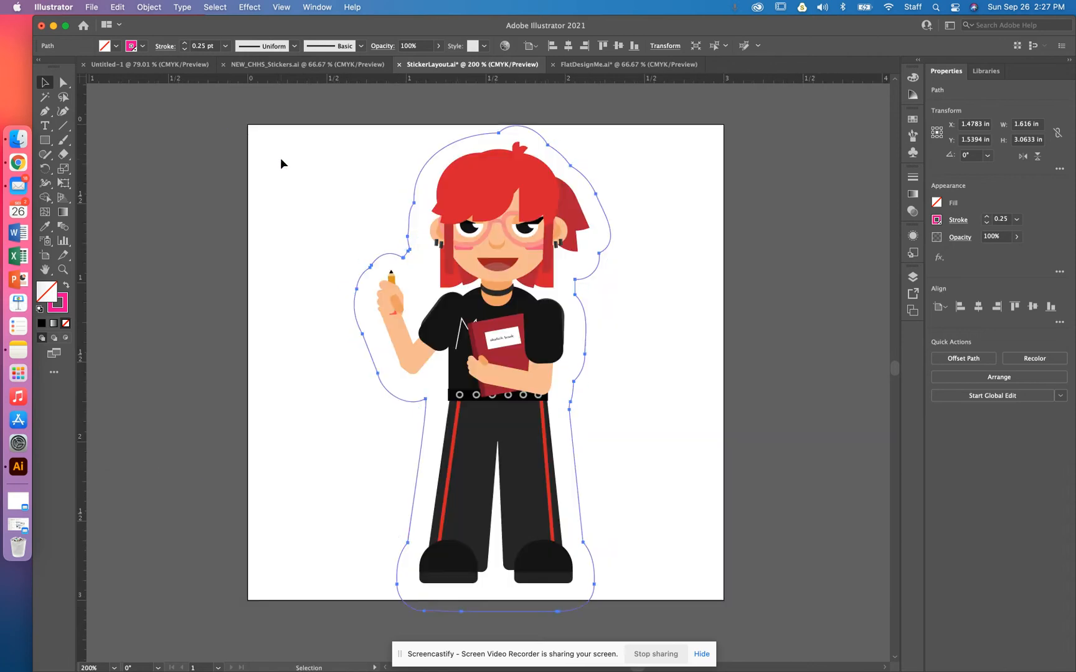
left_click_drag(703, 373, 735, 320)
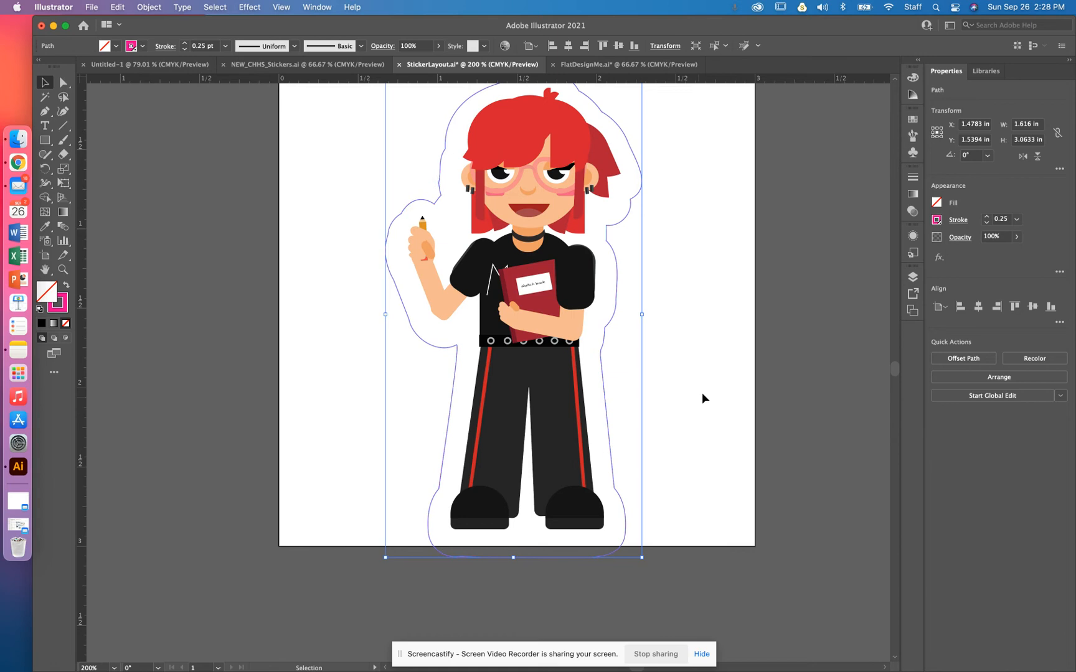
left_click_drag(641, 557, 636, 547)
key("Right")
key("Right")
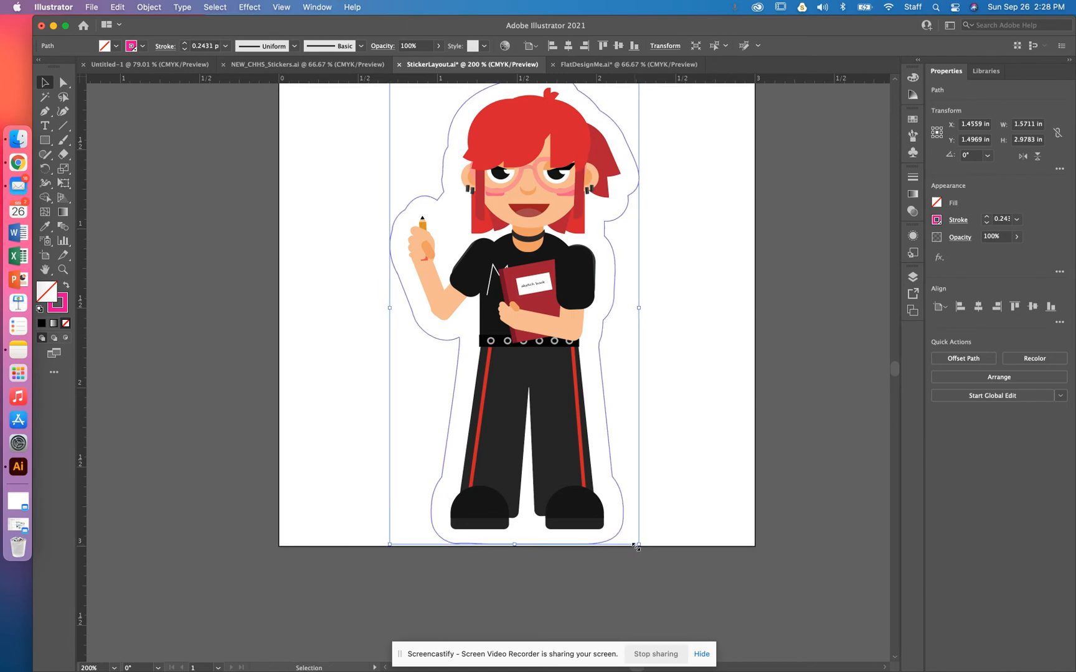
Step: Select the character and outline together and scale them down slightly to about 1.54 in wide
scroll(655, 500, "up", 3)
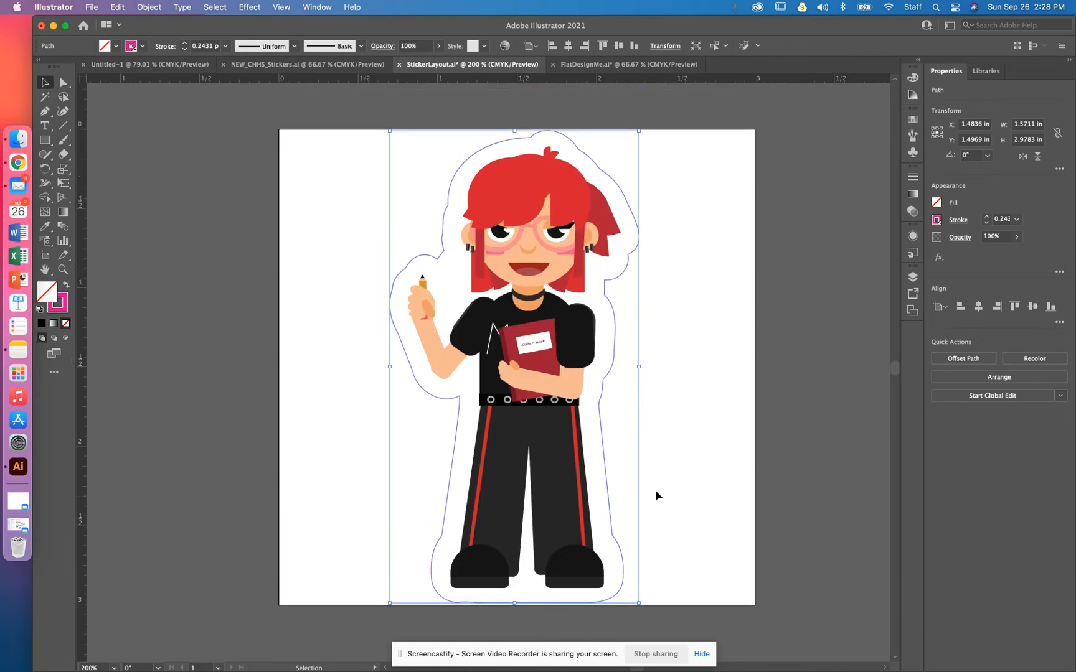
left_click(666, 145)
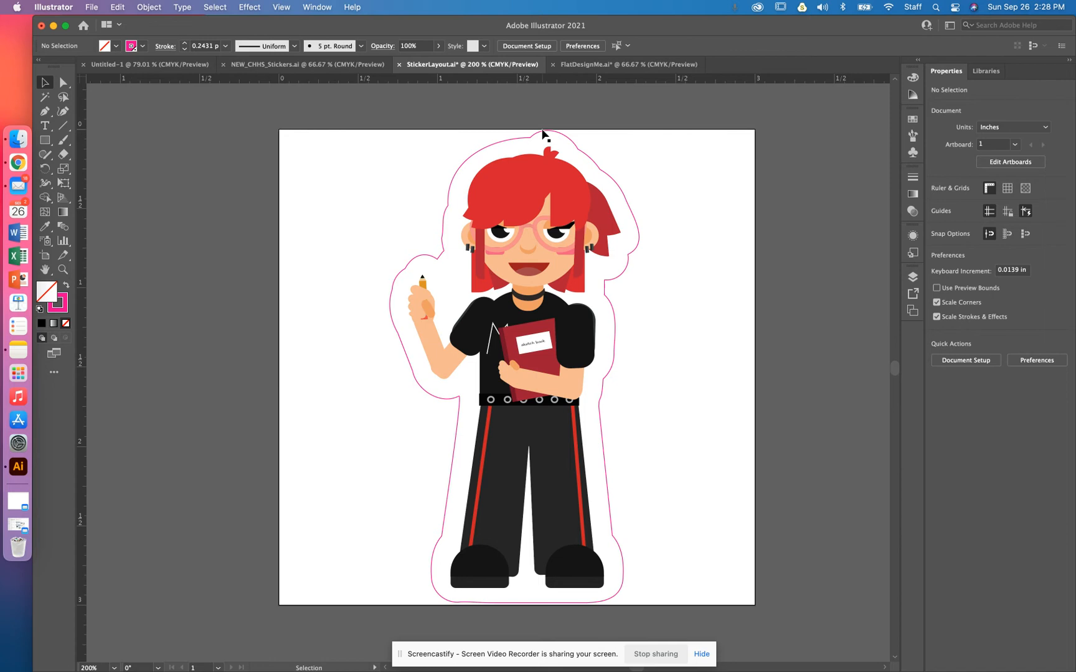
left_click_drag(660, 142, 369, 579)
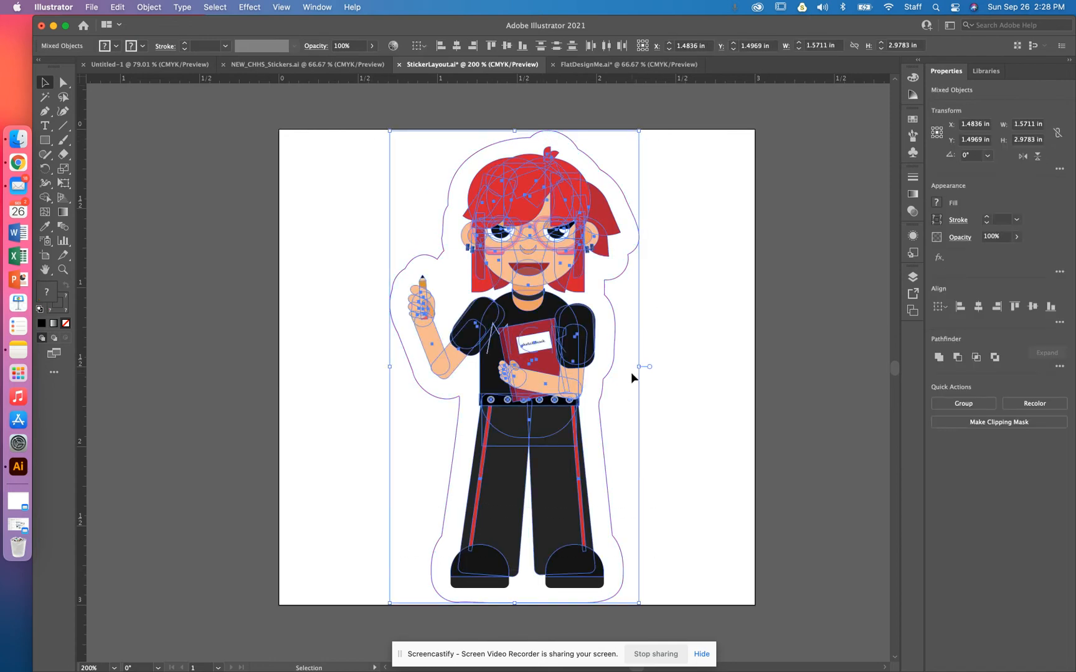
key("super+minus")
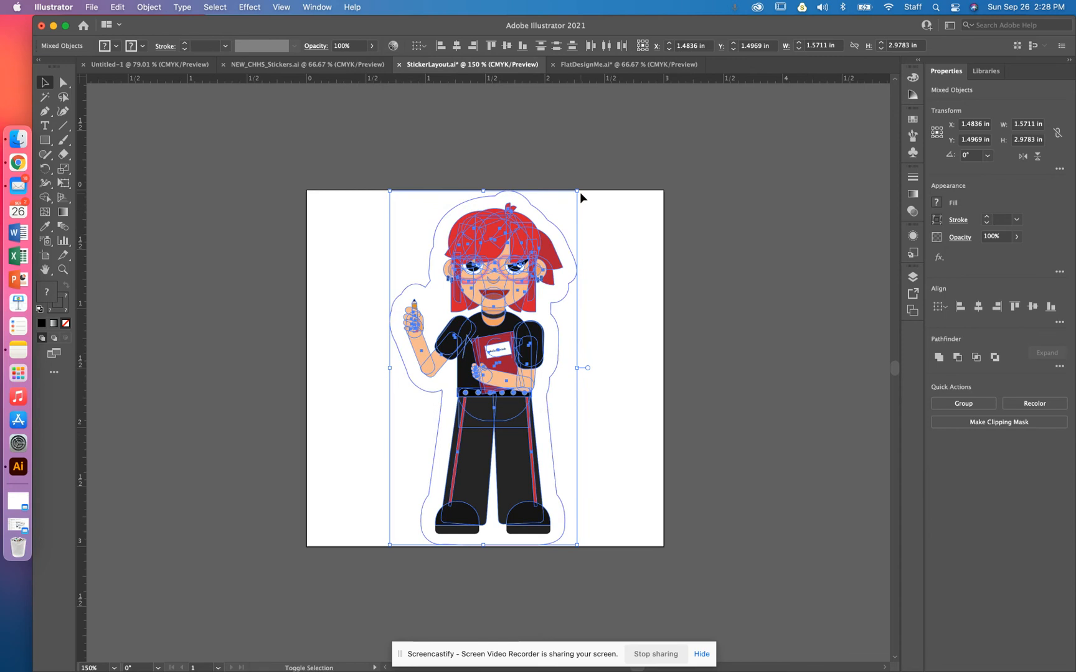
left_click_drag(579, 193, 574, 194)
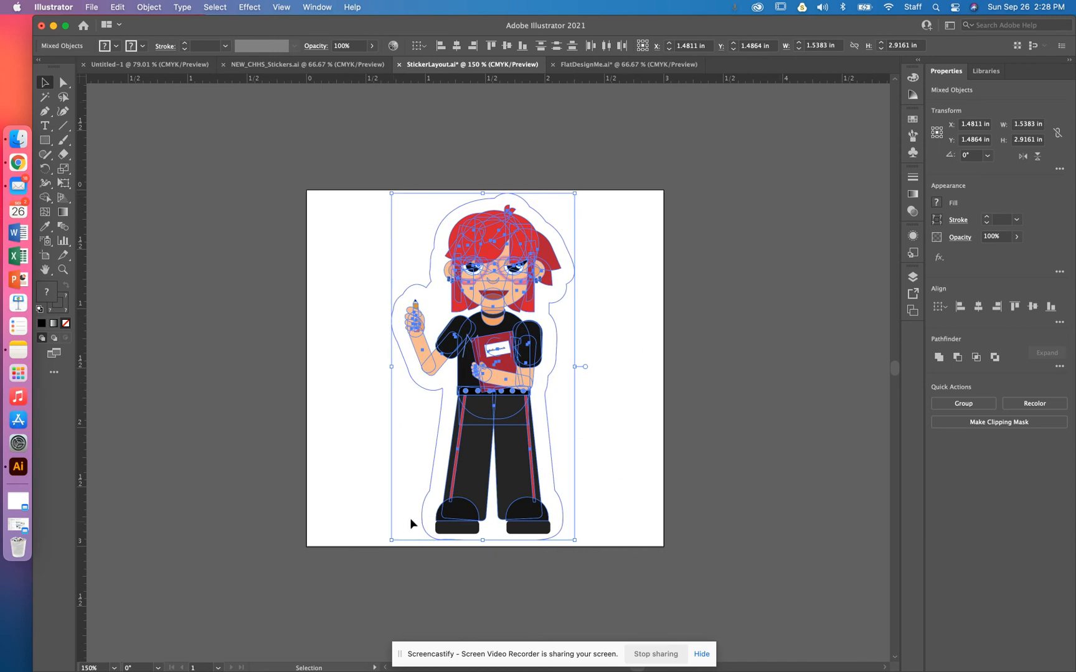
left_click(692, 285)
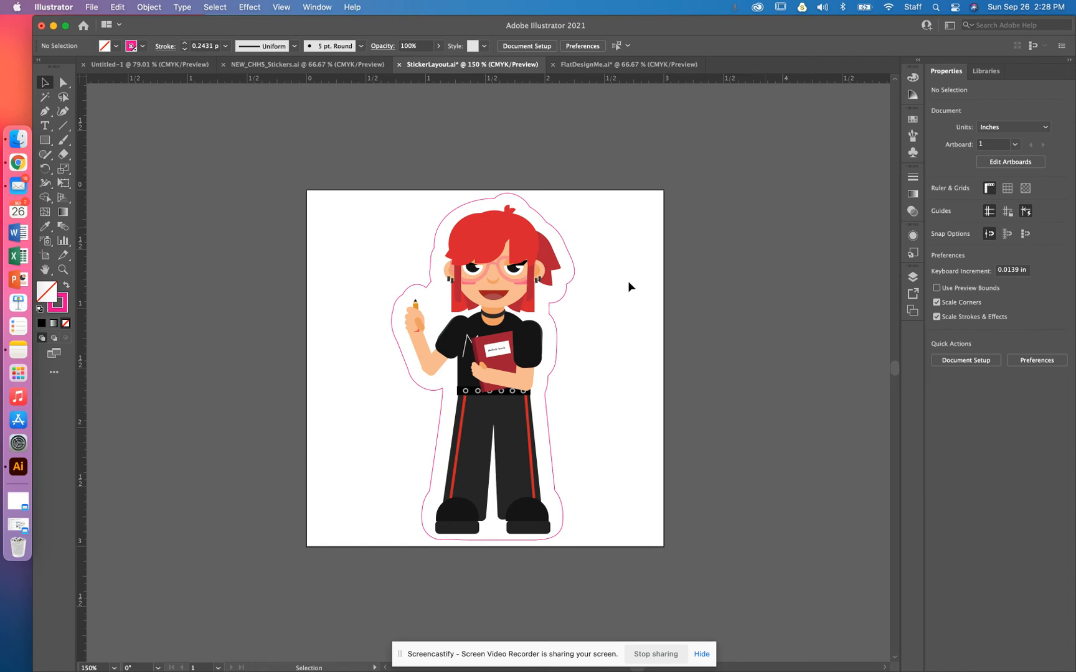
Step: Inspect the outline's stroke and swatch settings around the finished sticker
key("space")
left_click_drag(704, 317, 378, 285)
left_click_drag(540, 289, 689, 295)
left_click_drag(397, 219, 437, 219)
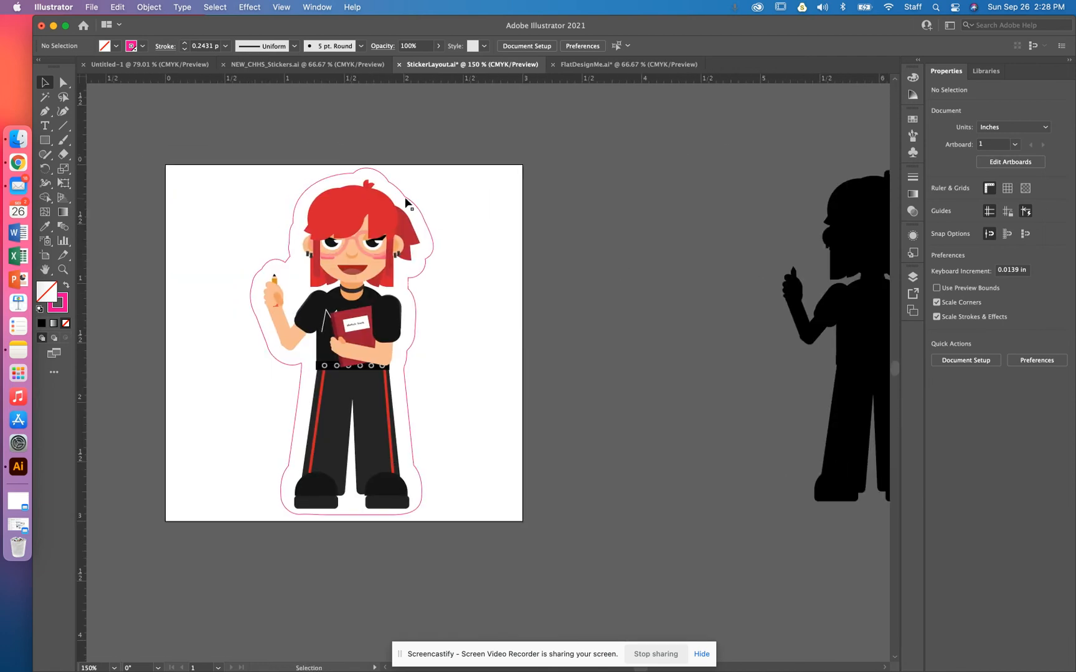
left_click(406, 203)
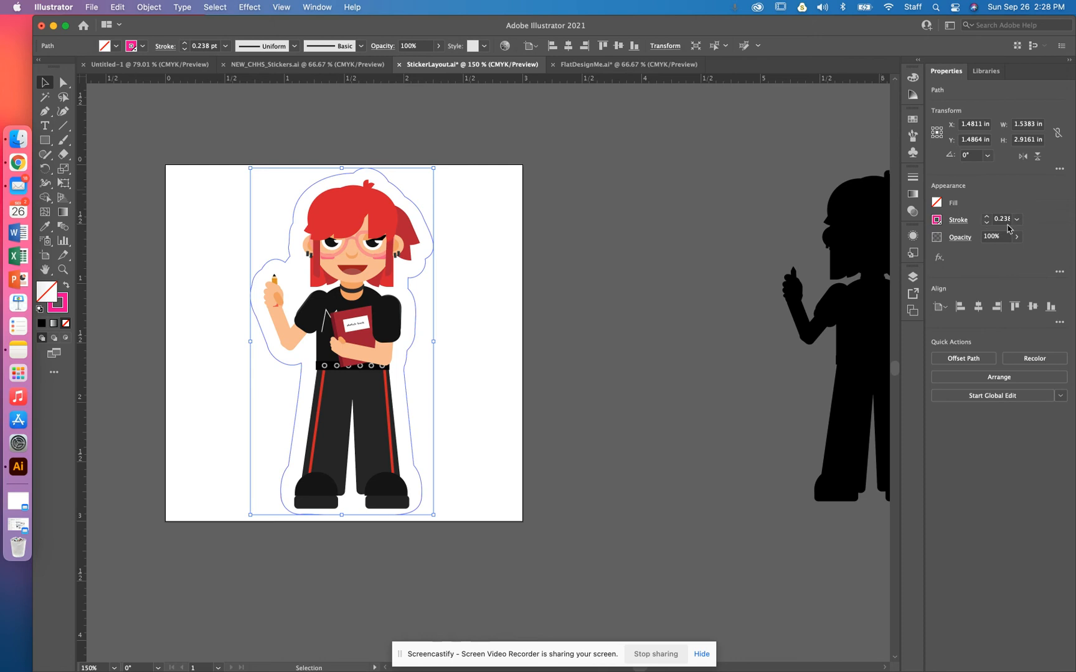
left_click(913, 119)
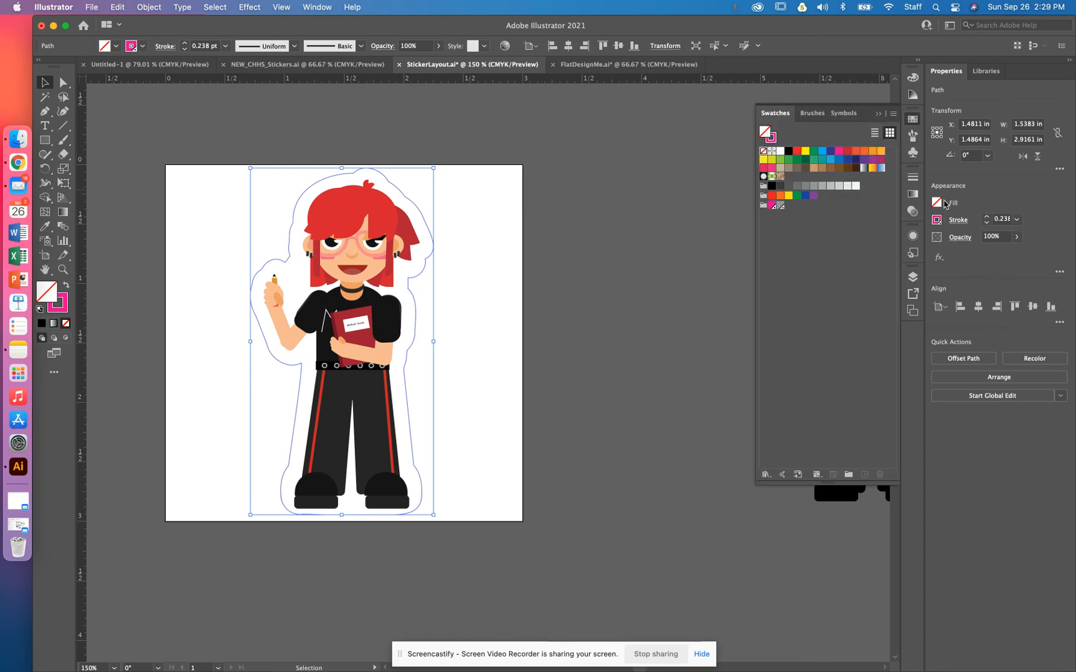
left_click(576, 293)
scroll(615, 293, "right", 5)
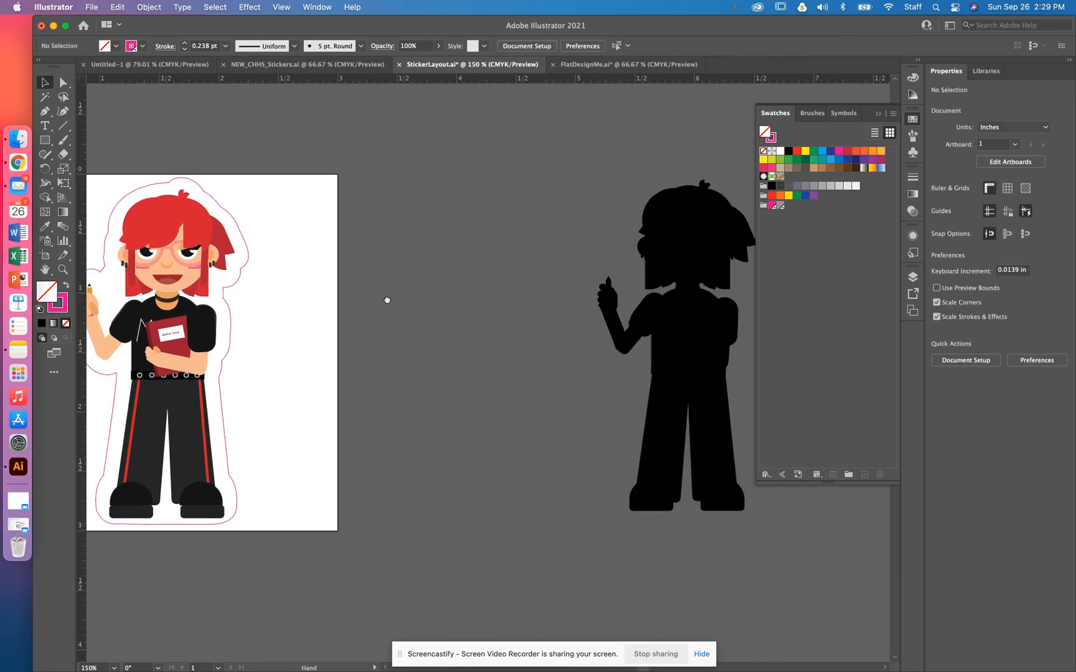
Step: Move the second black silhouette slightly to the right
left_click(625, 424)
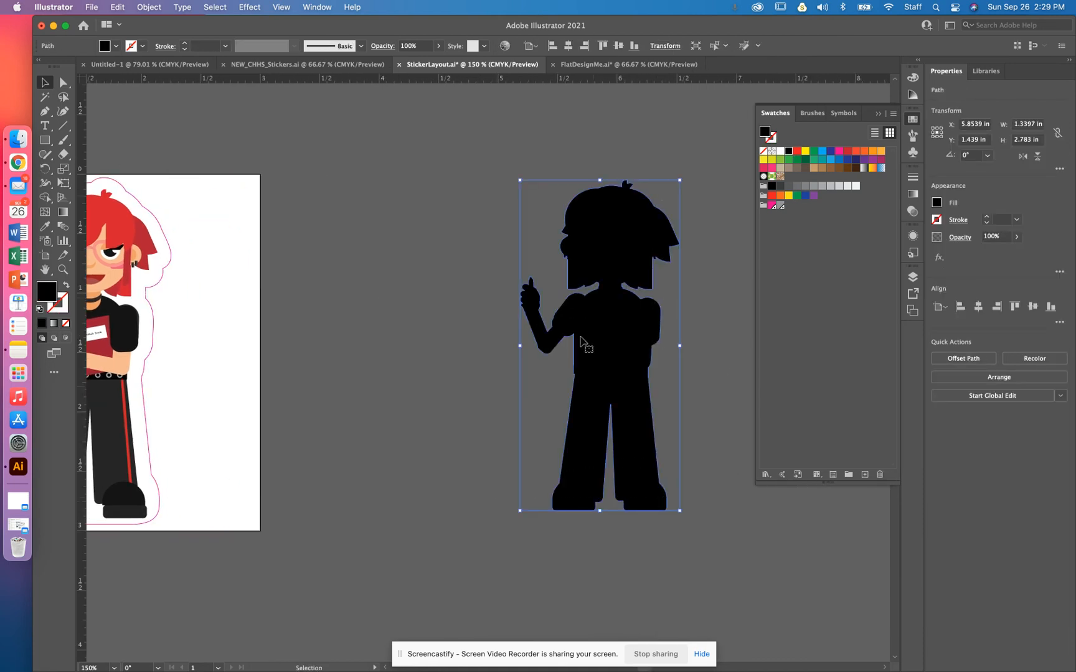
left_click_drag(600, 336, 635, 335)
key("space")
left_click_drag(517, 341, 629, 340)
scroll(628, 339, "left", 5)
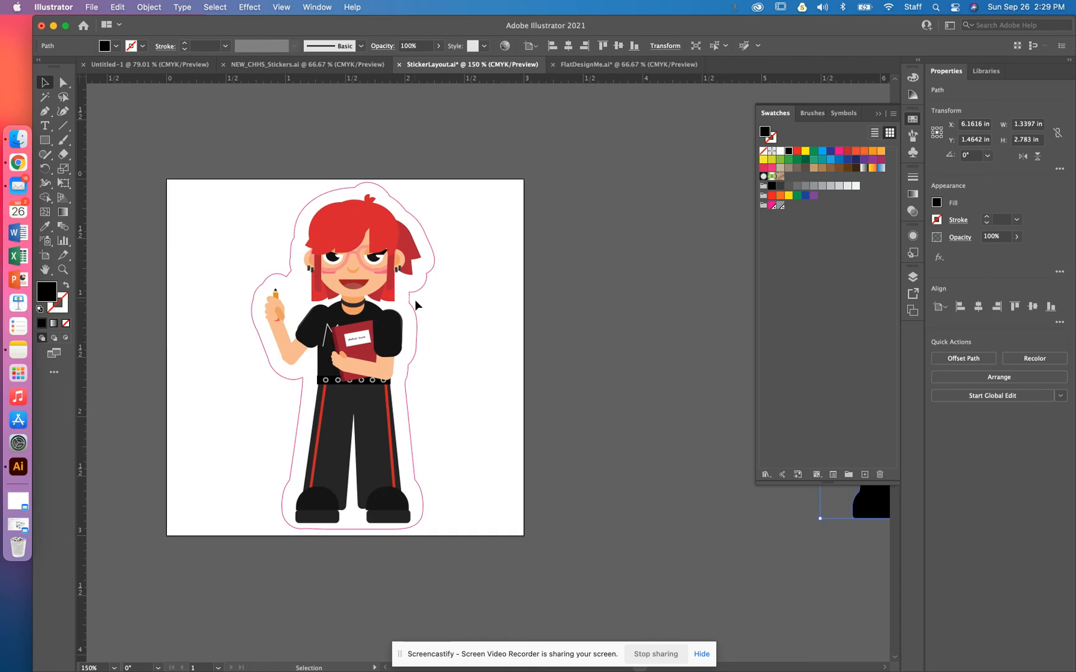
Step: Start Save As and name the file with your last name and first initial followed by _StickerCut.ai
left_click(91, 8)
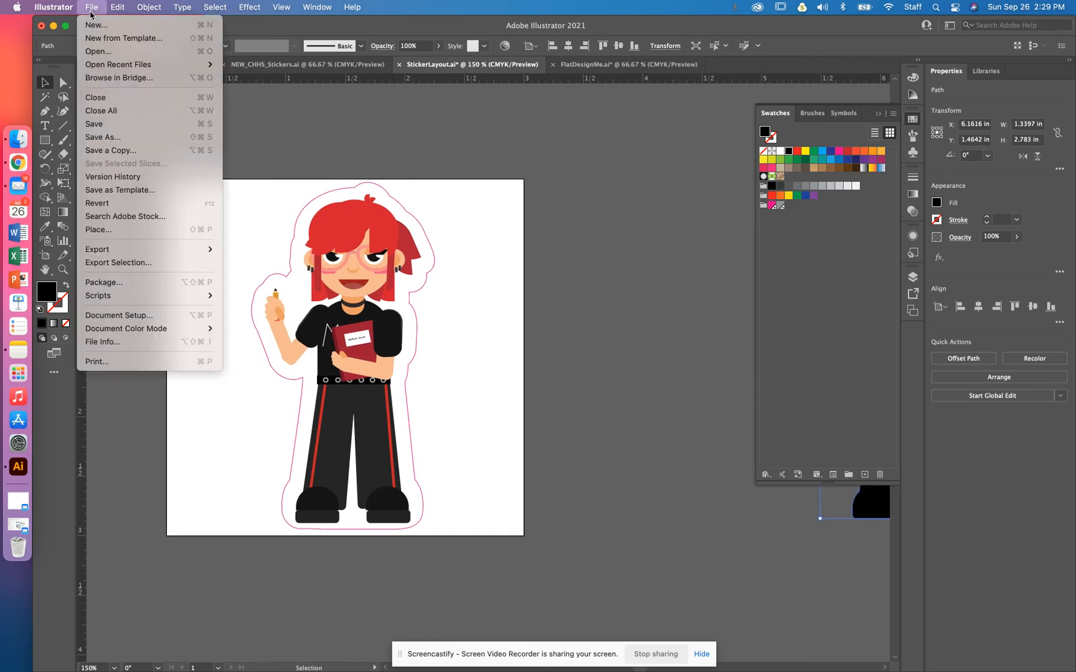
left_click(154, 137)
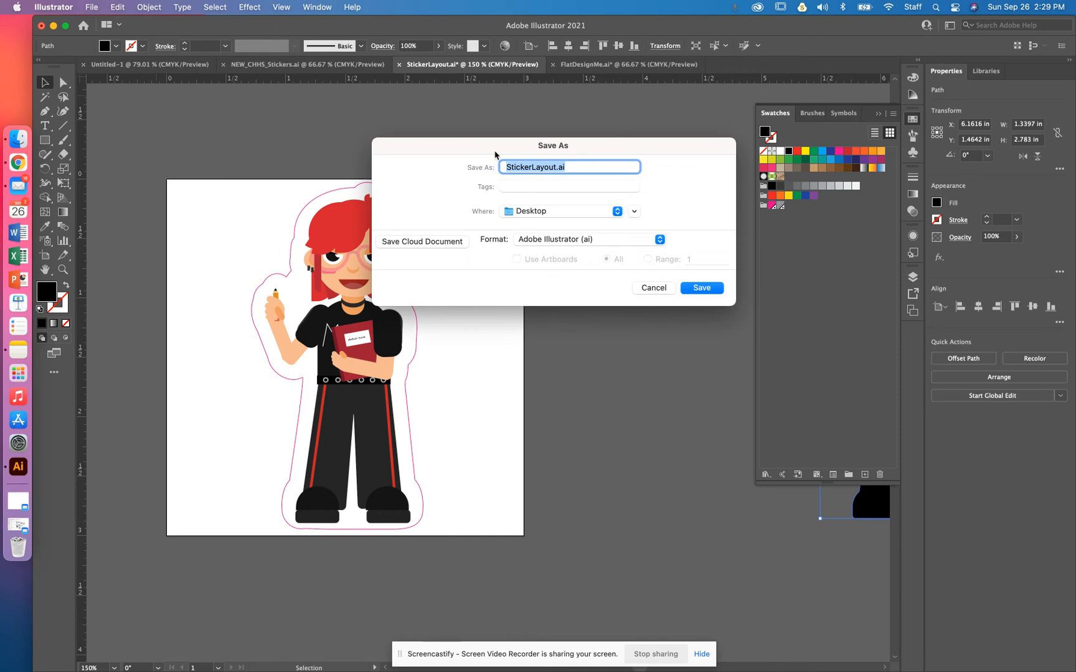
left_click(549, 167)
left_click_drag(558, 167, 464, 167)
type("PederseM_StickerCu")
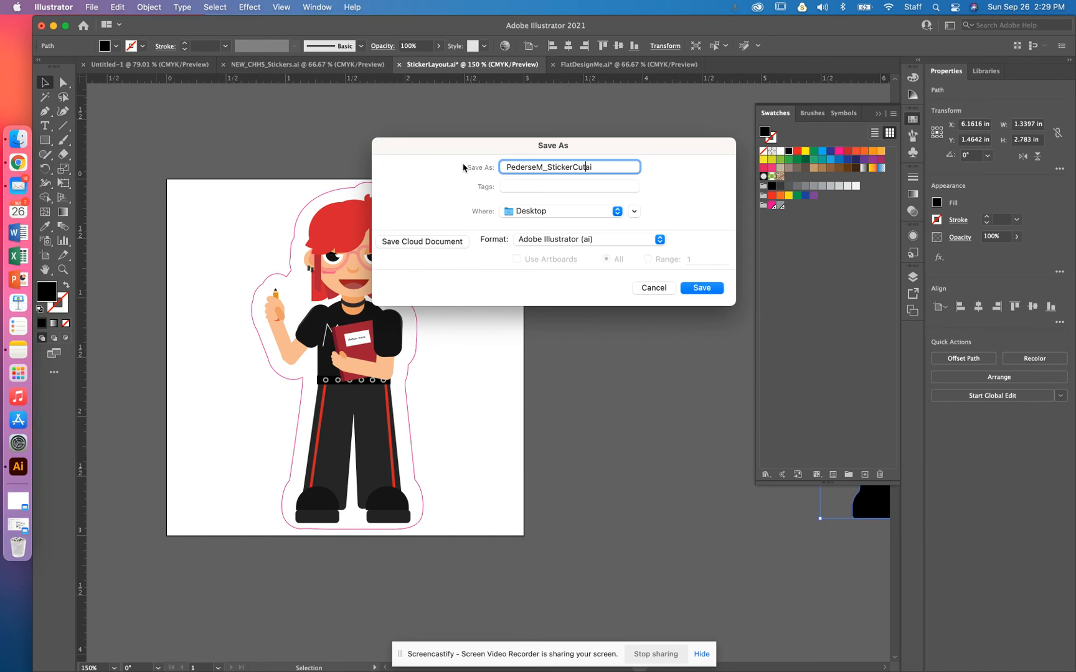
type("t.")
Step: Keep the Adobe Illustrator (ai) format and save with the default Illustrator 2020 options
left_click(660, 239)
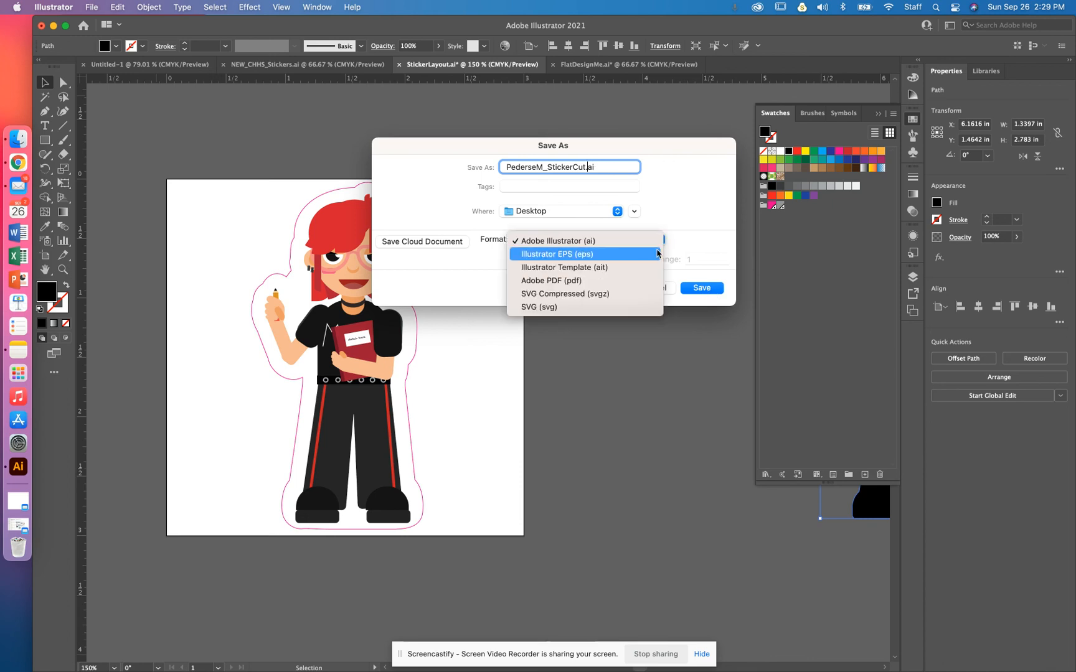
left_click(710, 263)
left_click(713, 291)
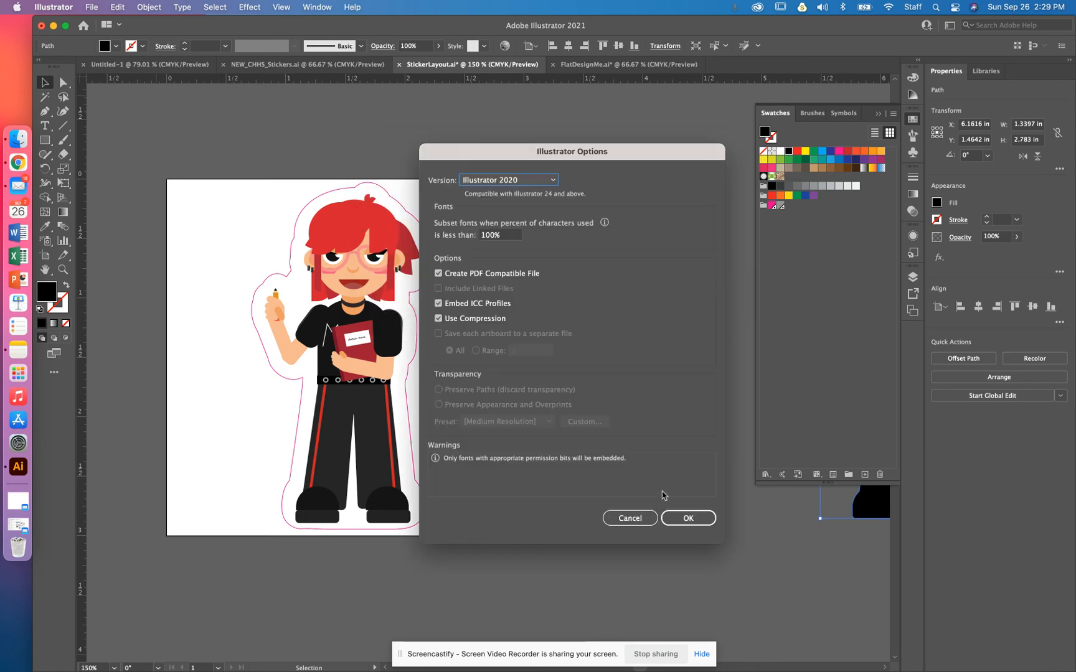
left_click(690, 523)
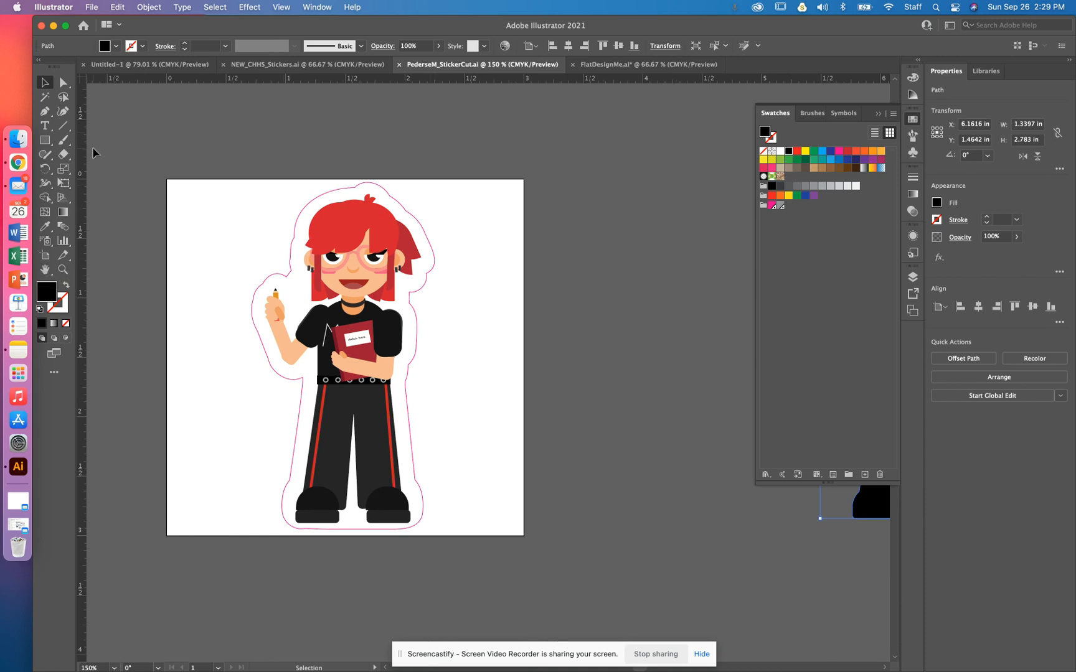
left_click(14, 167)
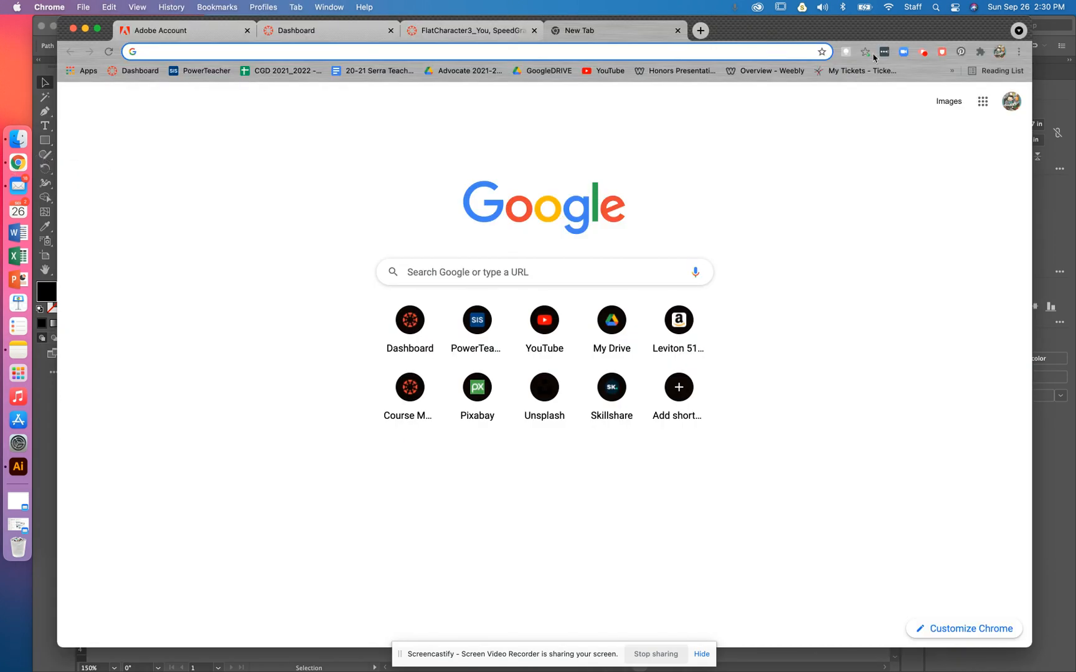
left_click(922, 54)
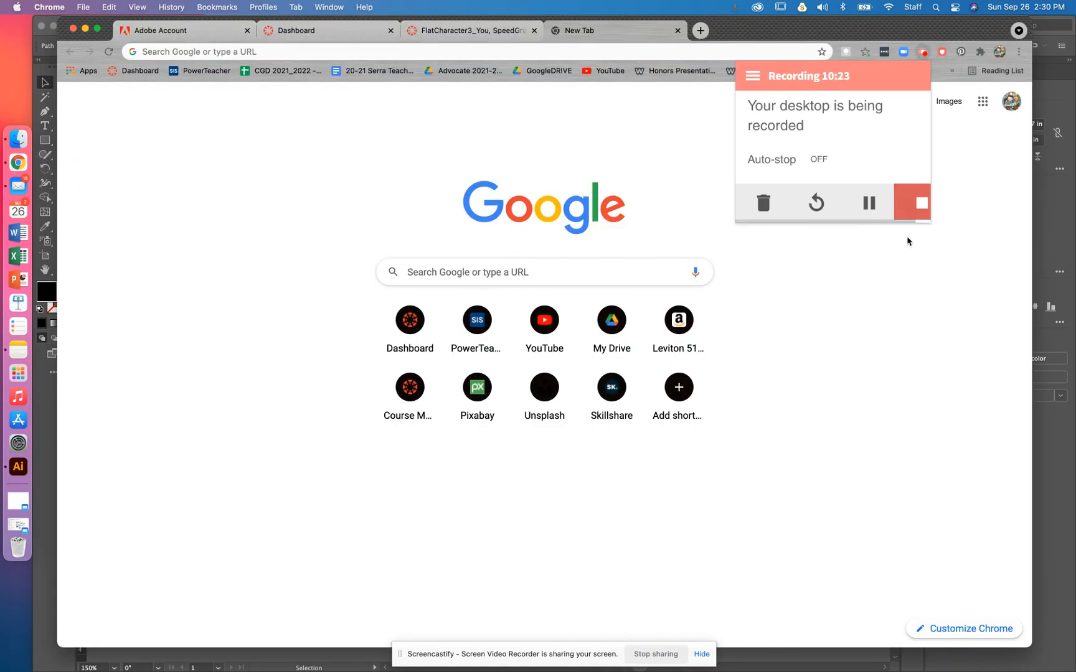